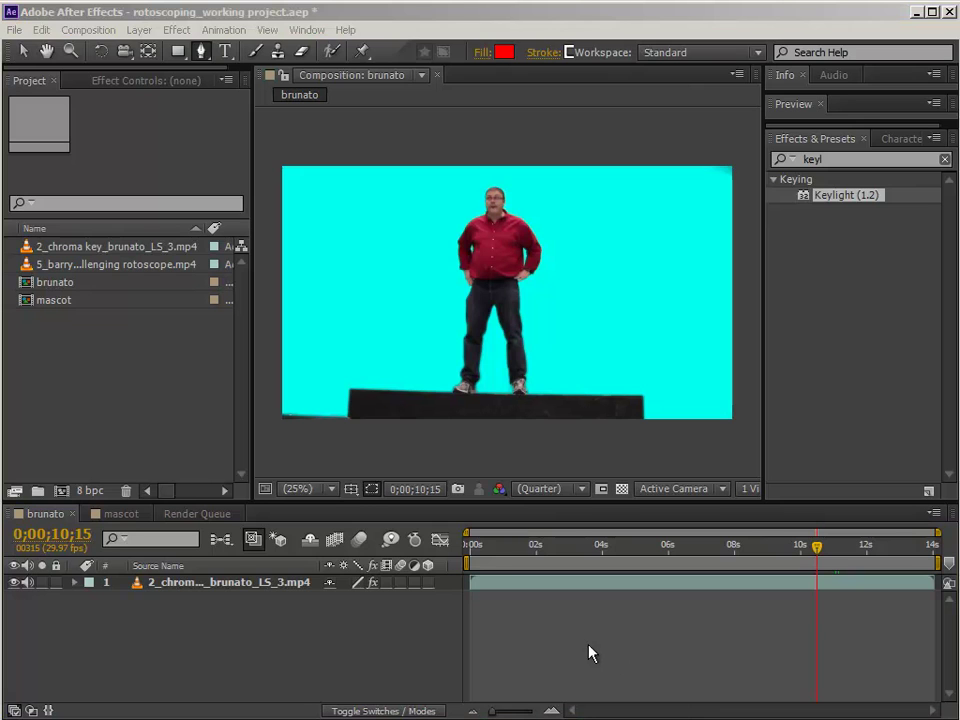
Draw a closed Pen tool mask on the 2_chroma key_brunato_LS_3.mp4 layer, loose around the man's body and tight beneath both shoes.
left_click(208, 586)
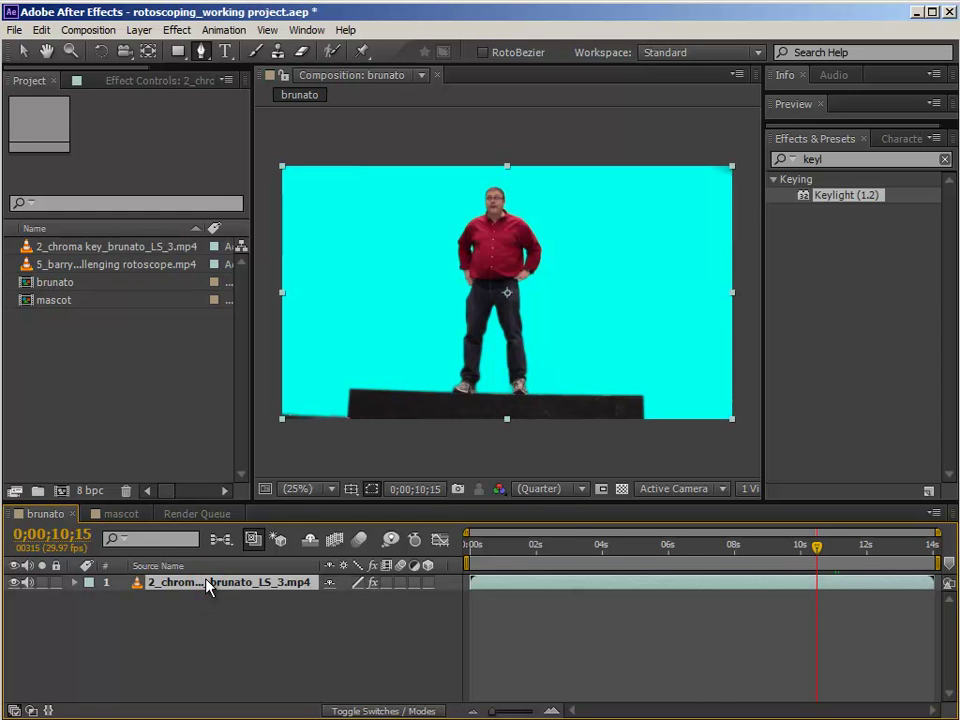
left_click(201, 52)
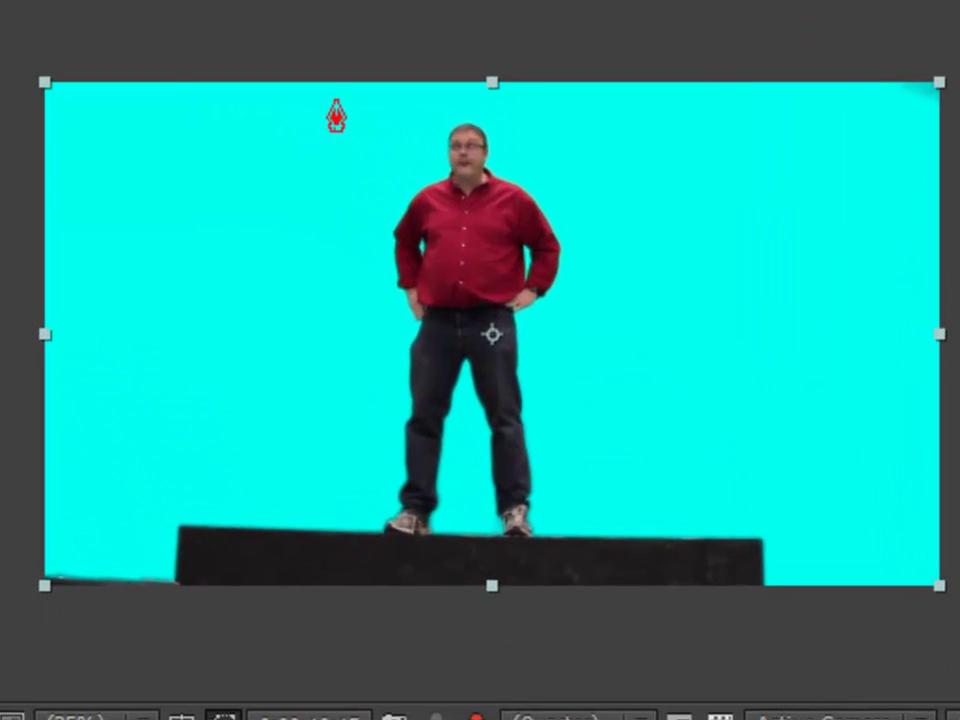
left_click(334, 100)
left_click(632, 100)
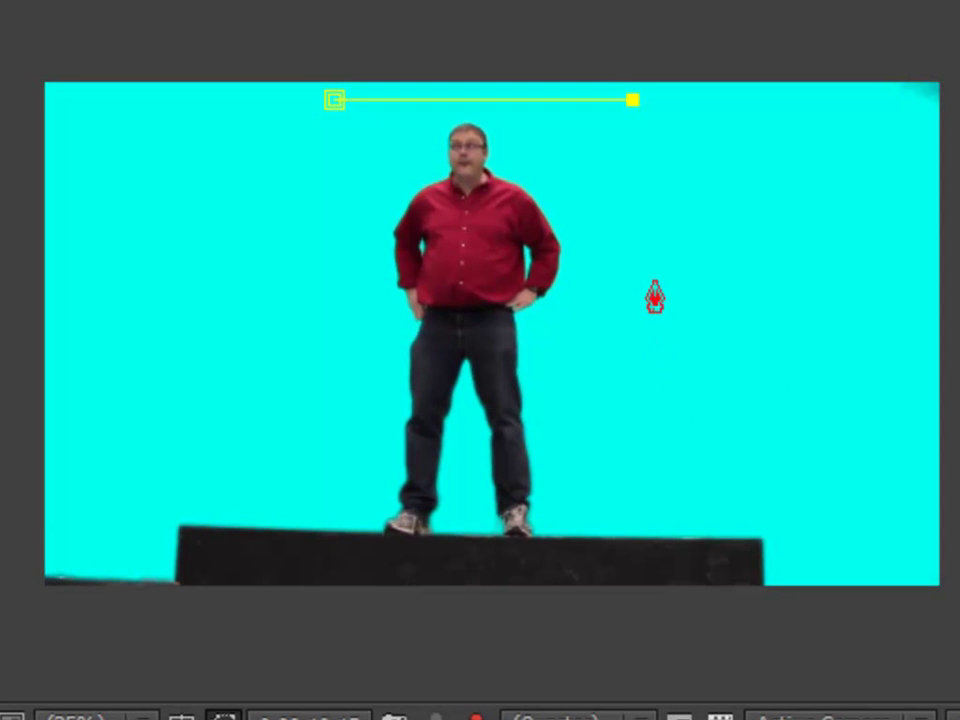
left_click(664, 284)
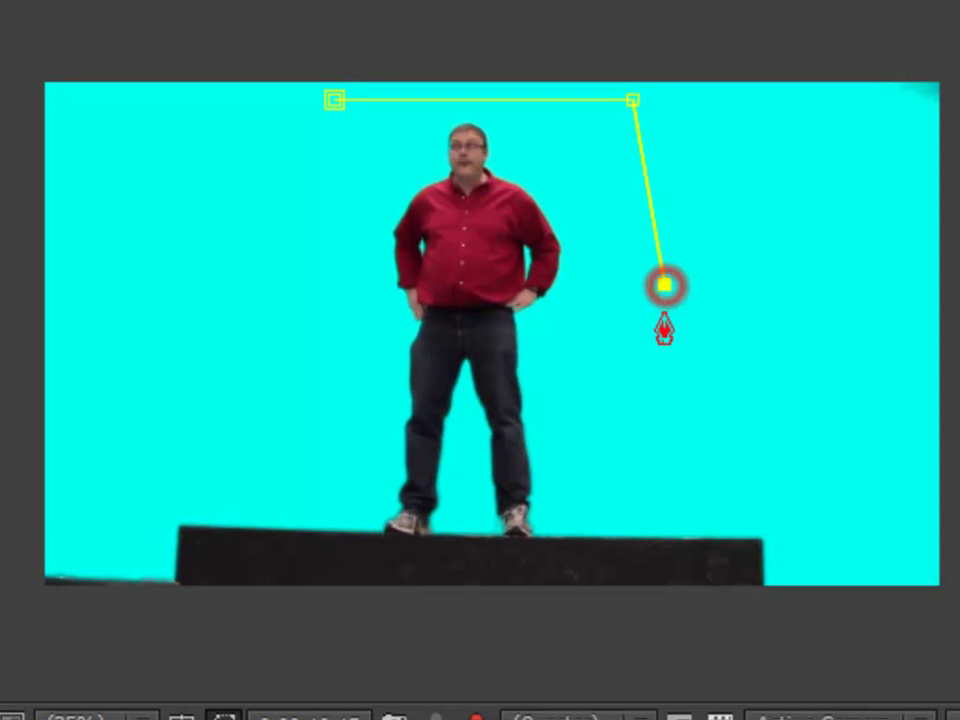
left_click(556, 533)
left_click(481, 535)
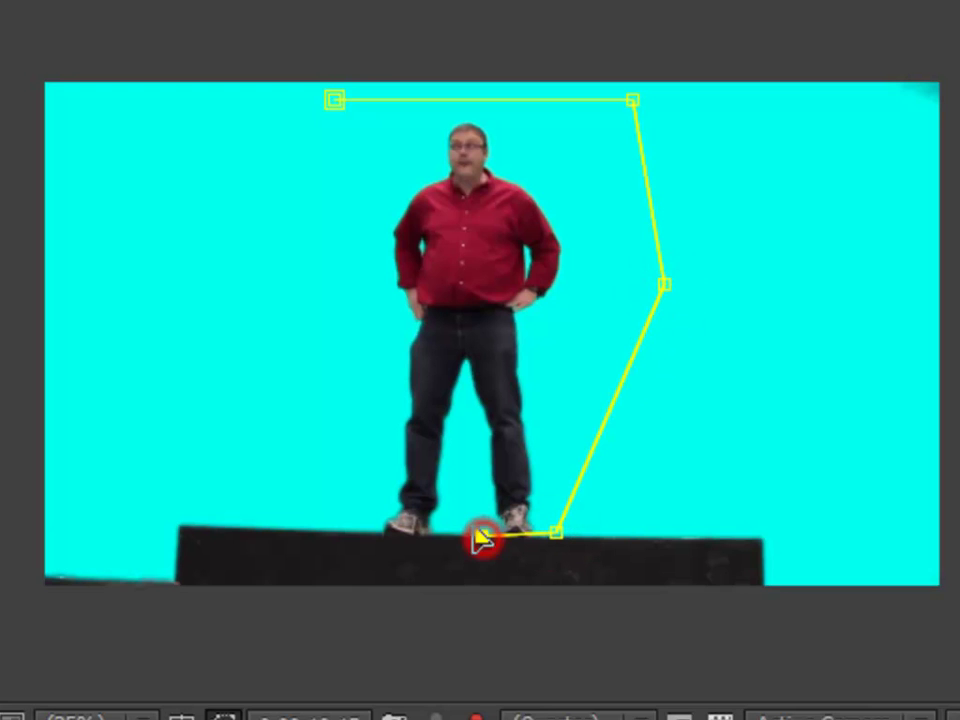
left_click(467, 500)
left_click(444, 533)
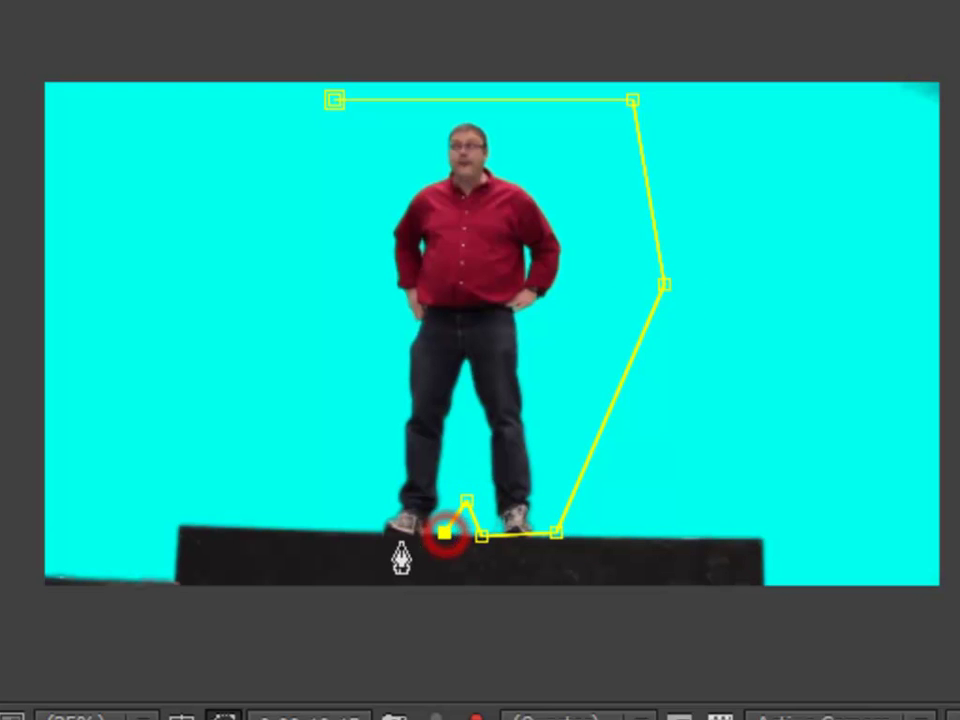
left_click(377, 535)
left_click(297, 281)
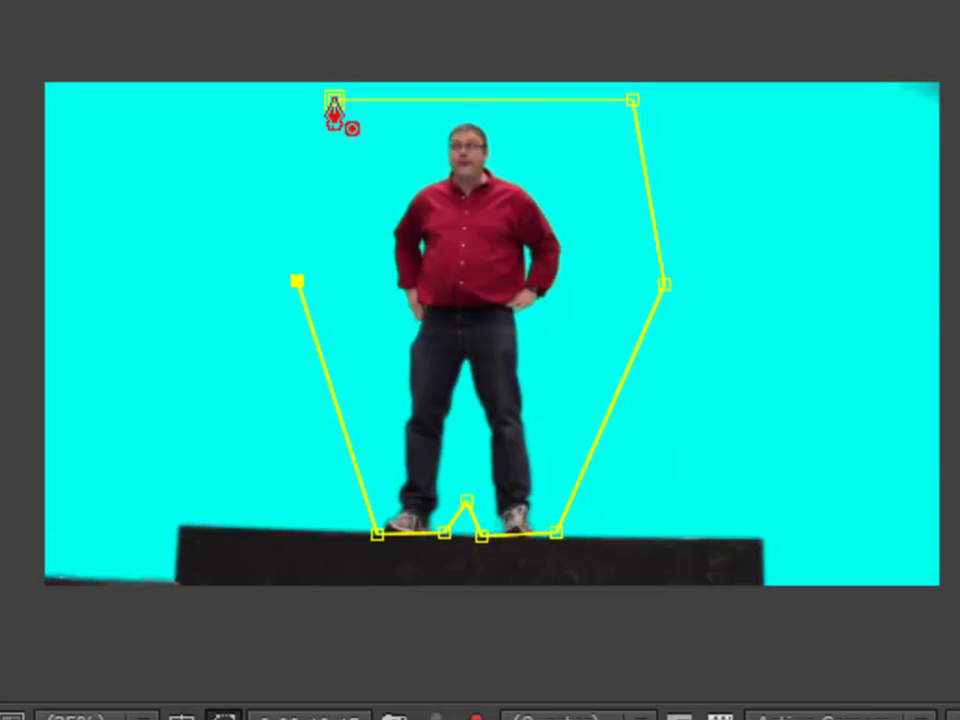
left_click(333, 99)
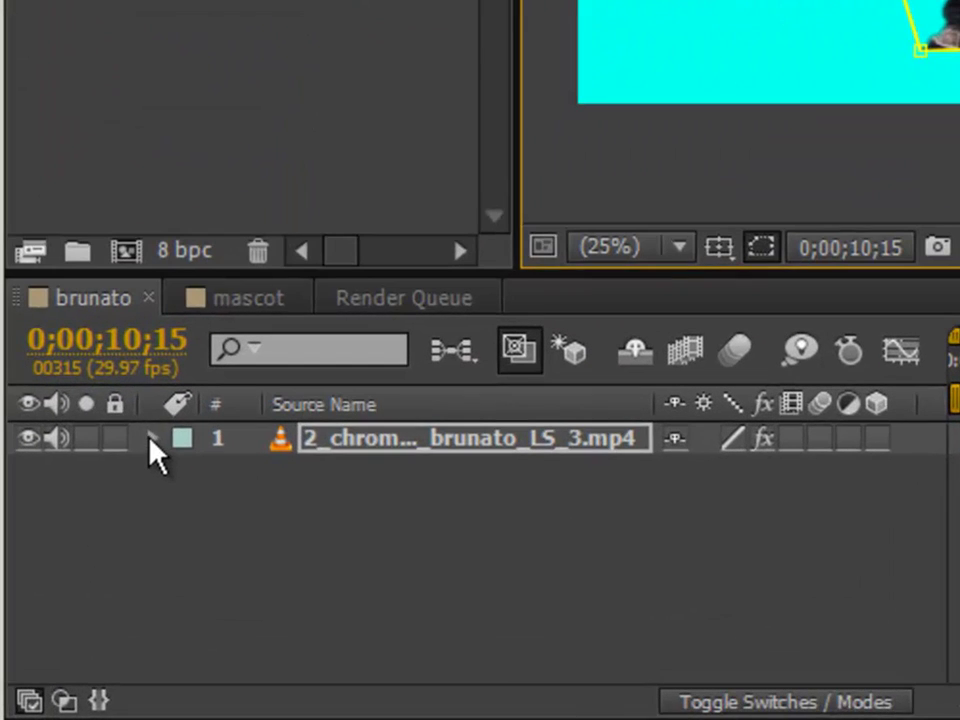
Expand the footage layer's Masks group to show Mask 1's properties and collapse its Transform group.
left_click(39, 608)
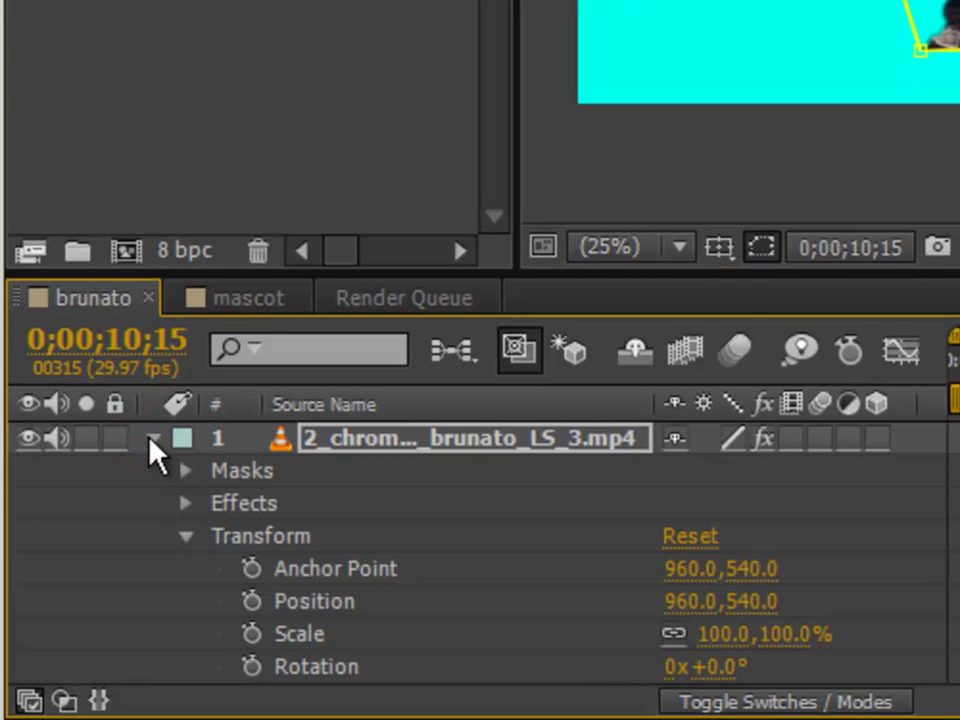
left_click(190, 540)
left_click(188, 472)
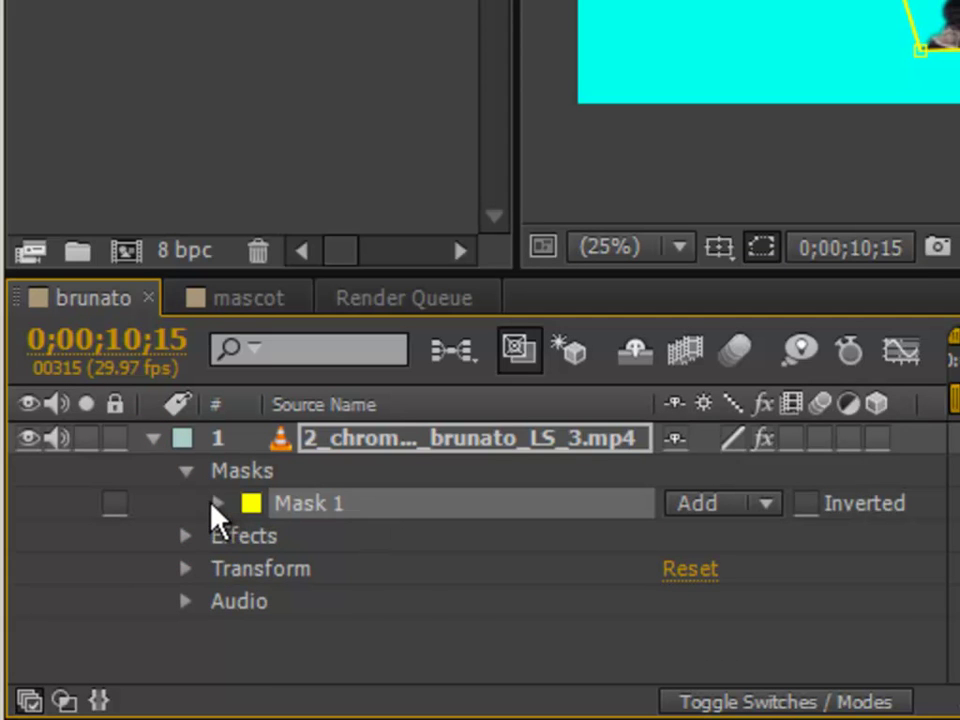
left_click(216, 505)
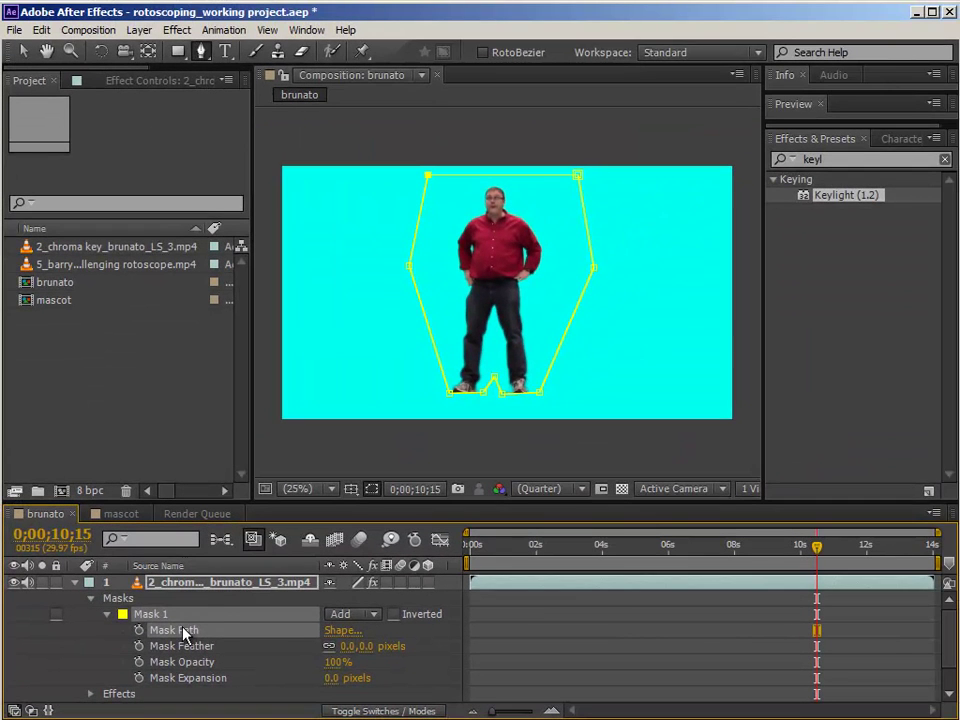
At 400% magnification, move the mask vertex outside the man's right-hand shoe in the image closer to the shoe and slightly down.
left_click(331, 489)
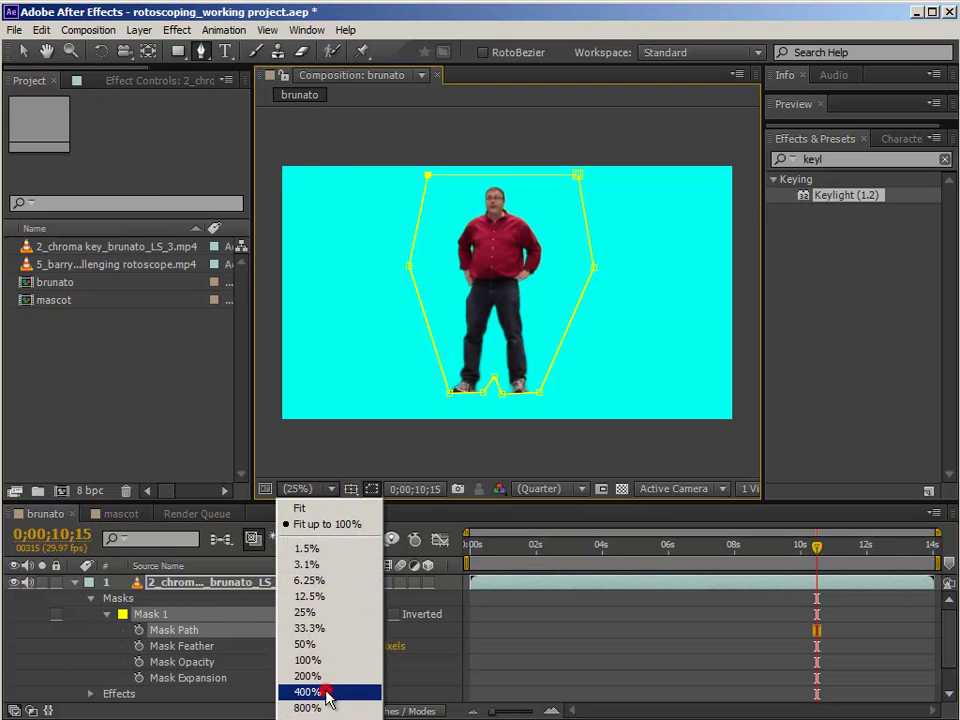
left_click(329, 692)
left_click(47, 51)
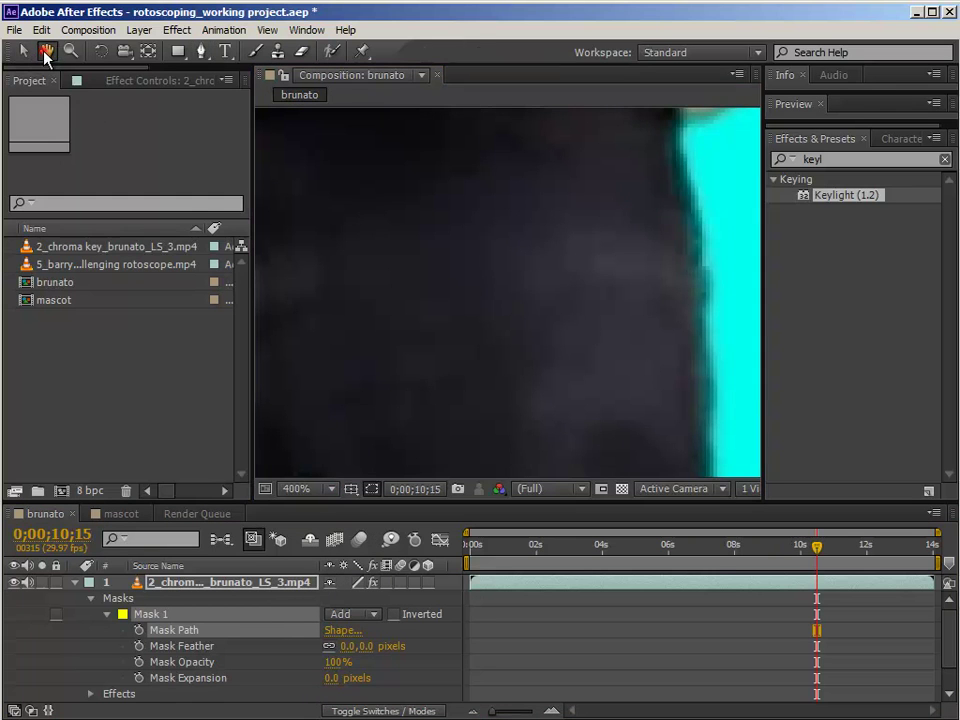
left_click_drag(467, 381, 440, 195)
left_click_drag(497, 433, 356, 137)
left_click_drag(463, 428, 415, 225)
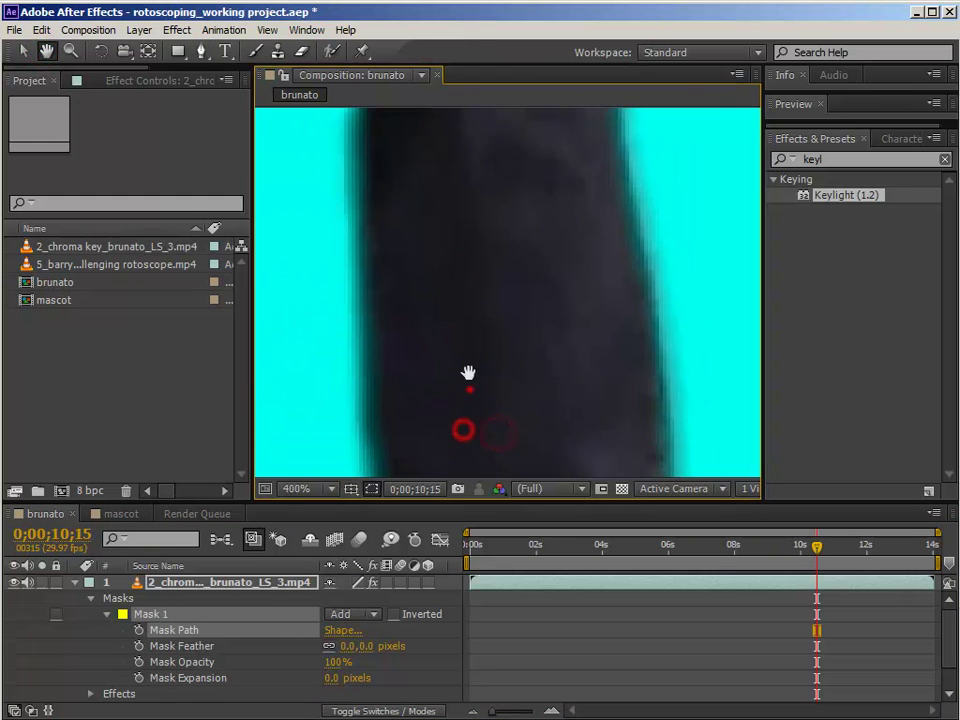
left_click_drag(467, 387, 420, 170)
left_click_drag(481, 357, 438, 140)
left_click_drag(538, 351, 500, 229)
left_click_drag(643, 334, 600, 379)
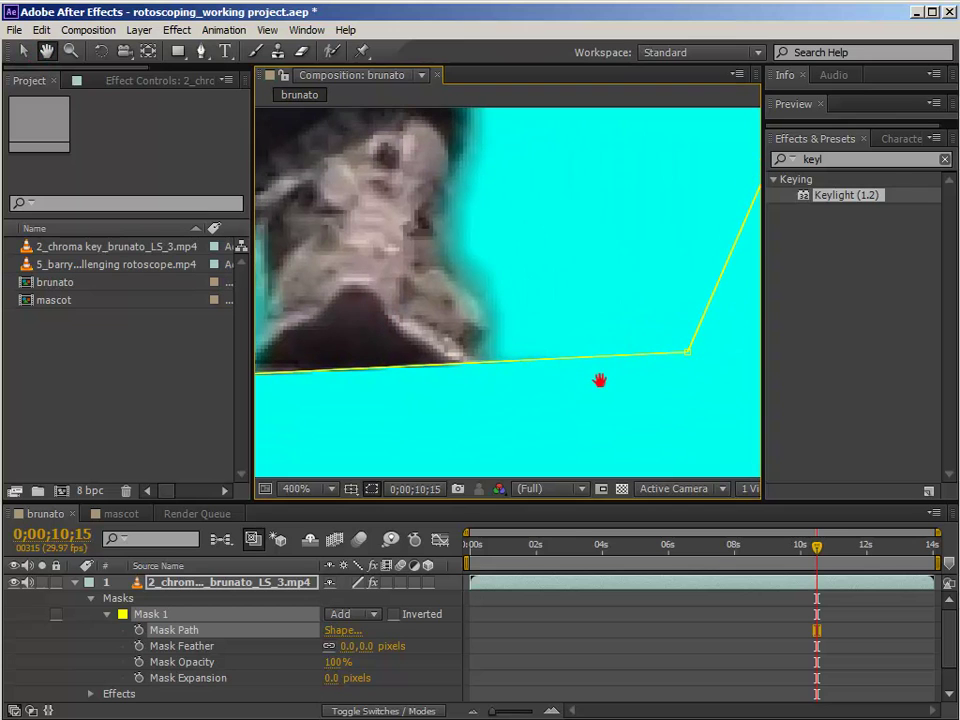
left_click(25, 52)
left_click(598, 392)
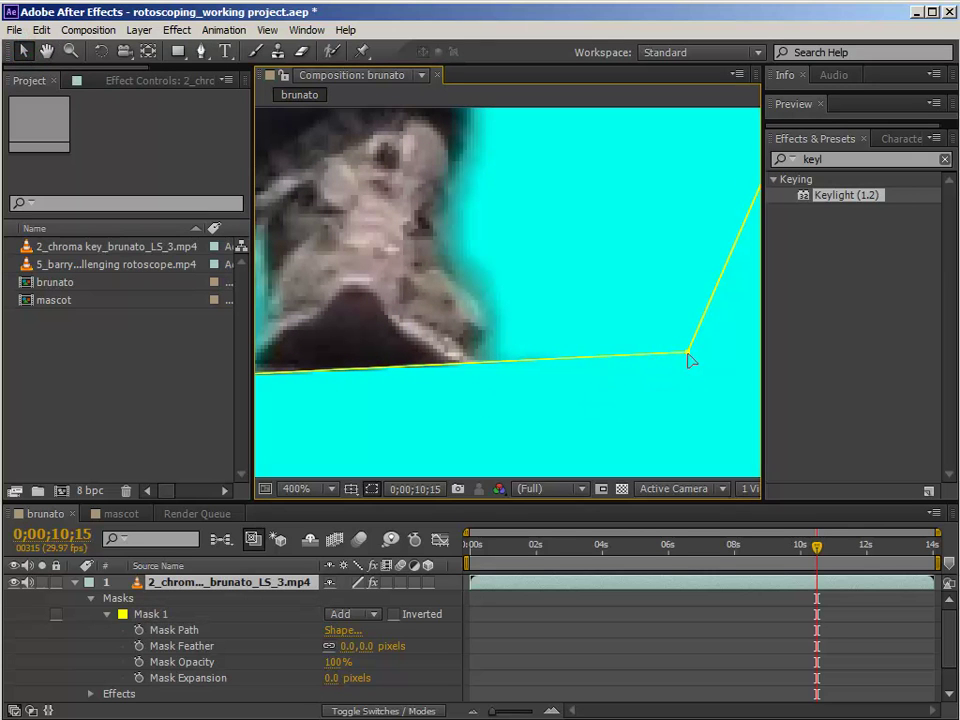
left_click(687, 353)
left_click_drag(687, 352, 614, 369)
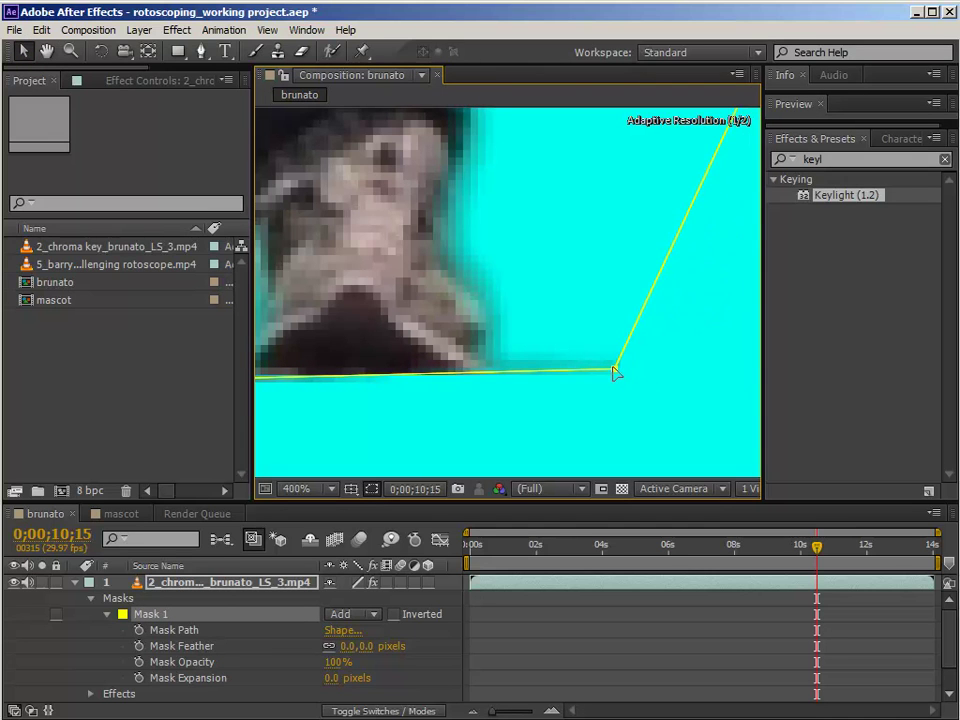
Move the mask vertex on the inner side of the same shoe slightly up so the mask edge follows the sole.
left_click(47, 52)
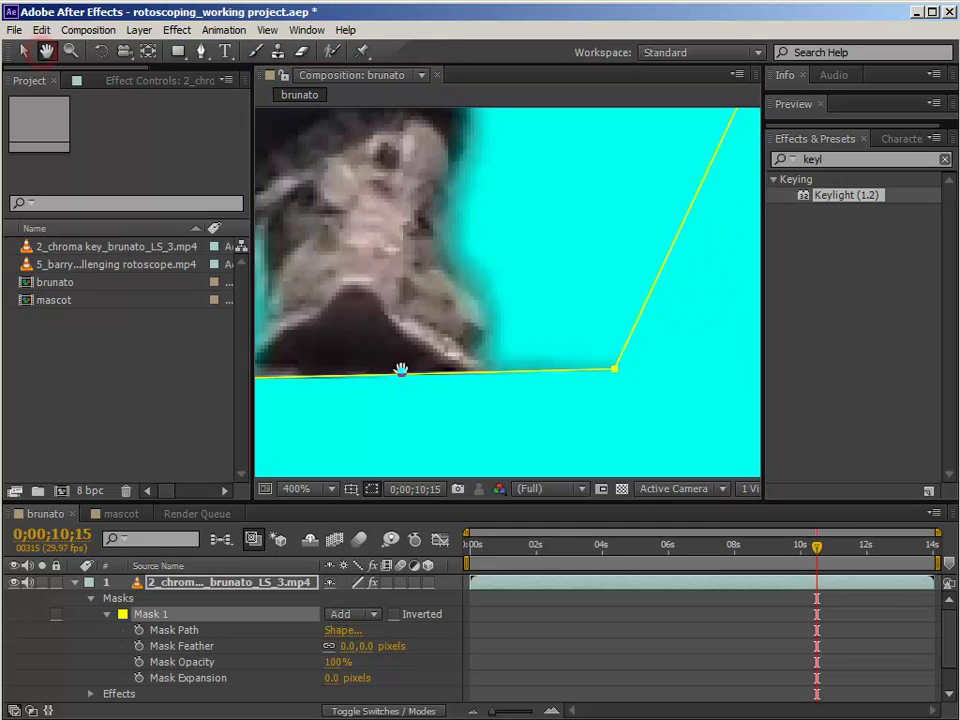
left_click_drag(400, 371, 562, 397)
left_click(22, 52)
left_click_drag(311, 392, 309, 375)
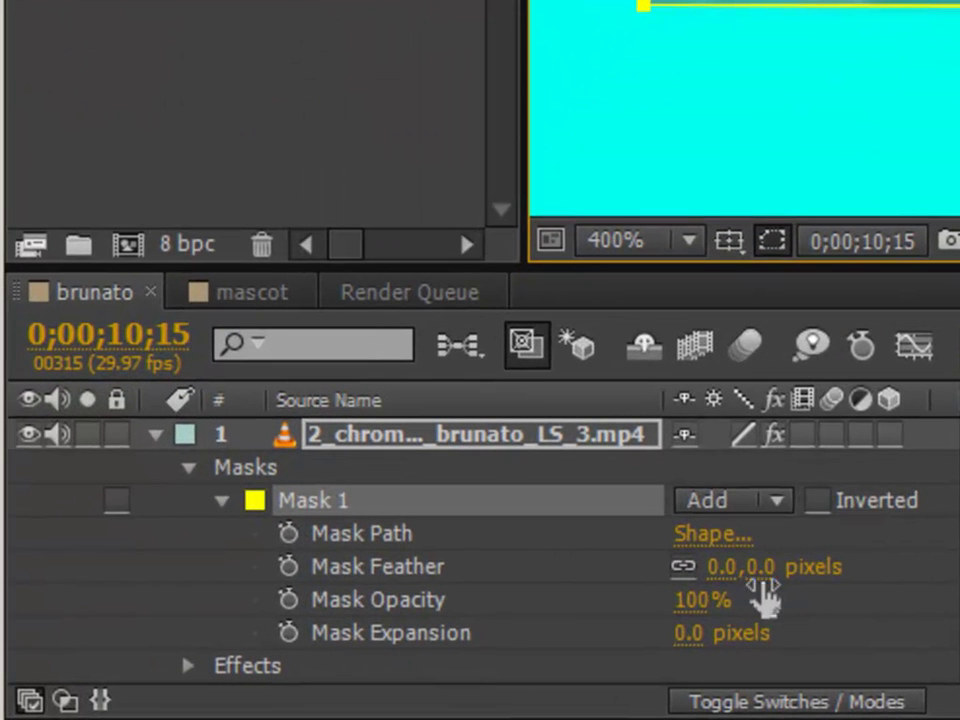
Set Mask 1's Mask Feather to 3 pixels.
left_click(758, 566)
type("3")
key("Return")
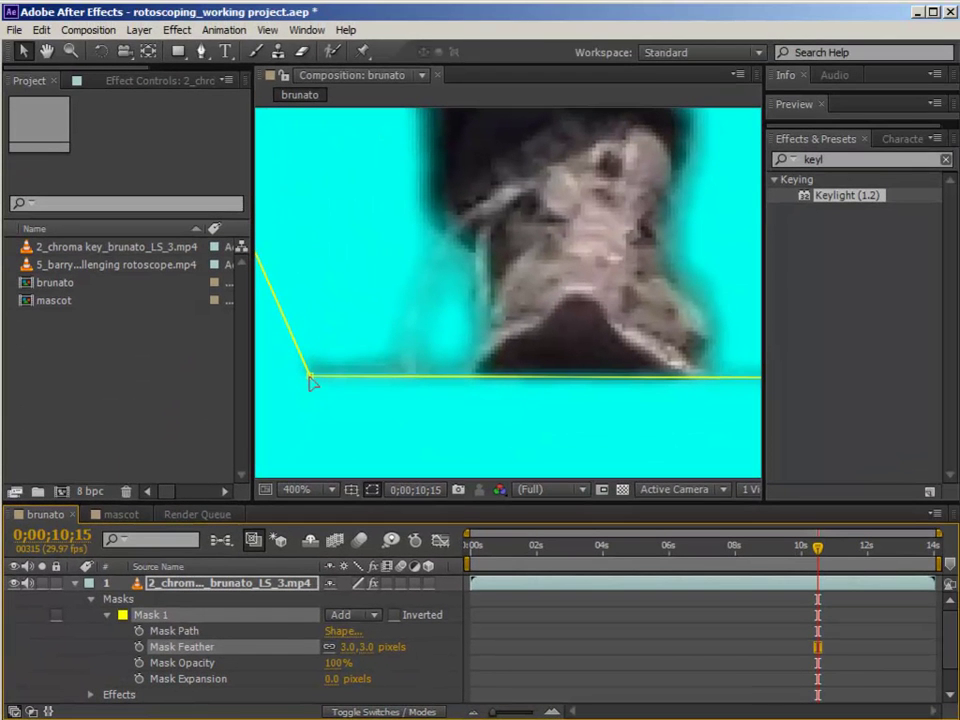
Move the inner mask vertex beside the right-hand shoe in the image horizontally closer to the shoe.
left_click(310, 379)
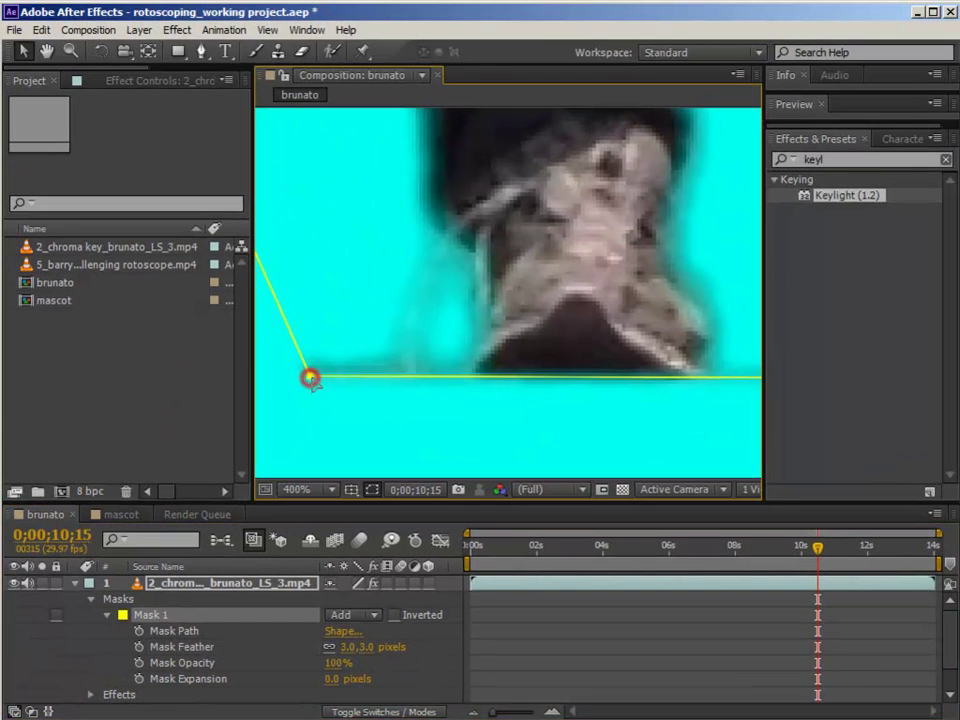
left_click(320, 395)
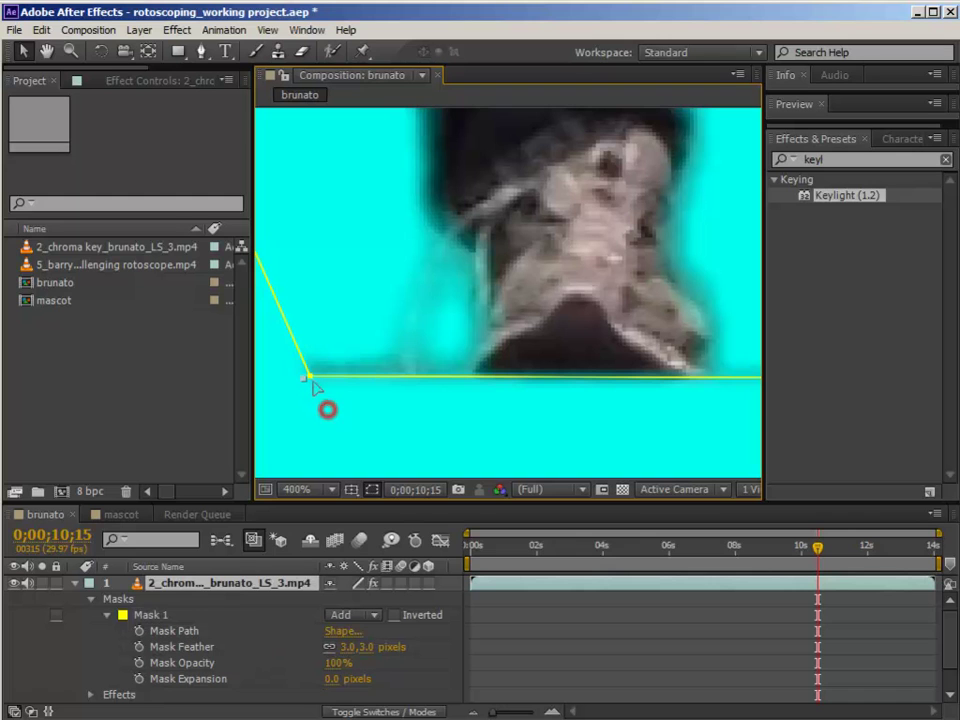
left_click(310, 379)
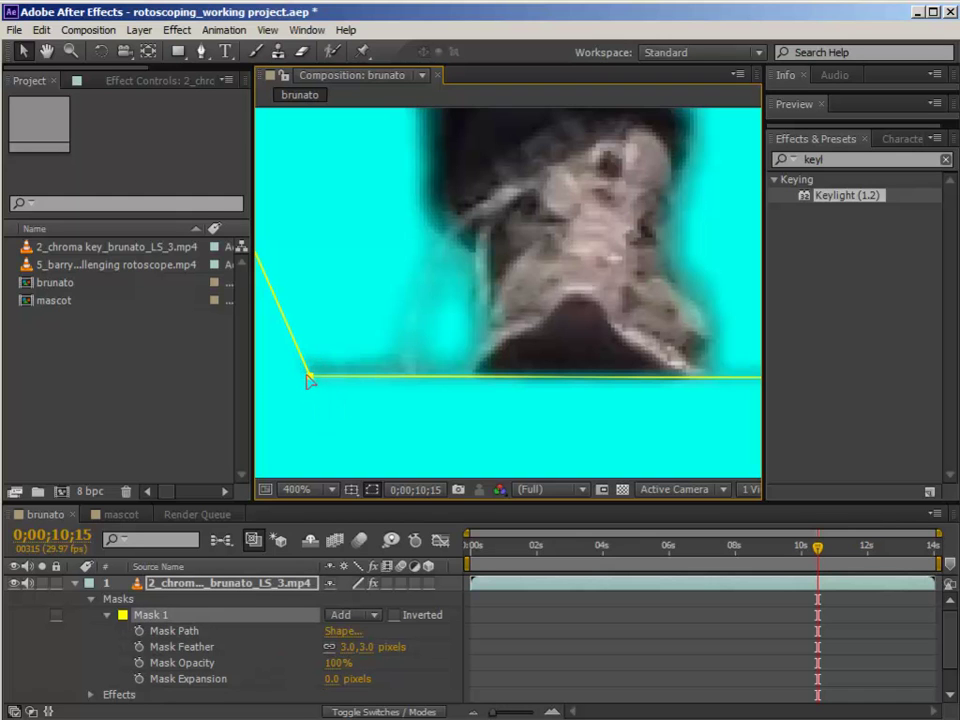
left_click_drag(308, 379, 397, 375)
Move the mask vertex behind the heel of the left-hand shoe in the image horizontally closer to the heel.
left_click(47, 51)
left_click_drag(358, 409, 577, 410)
left_click_drag(455, 411, 651, 424)
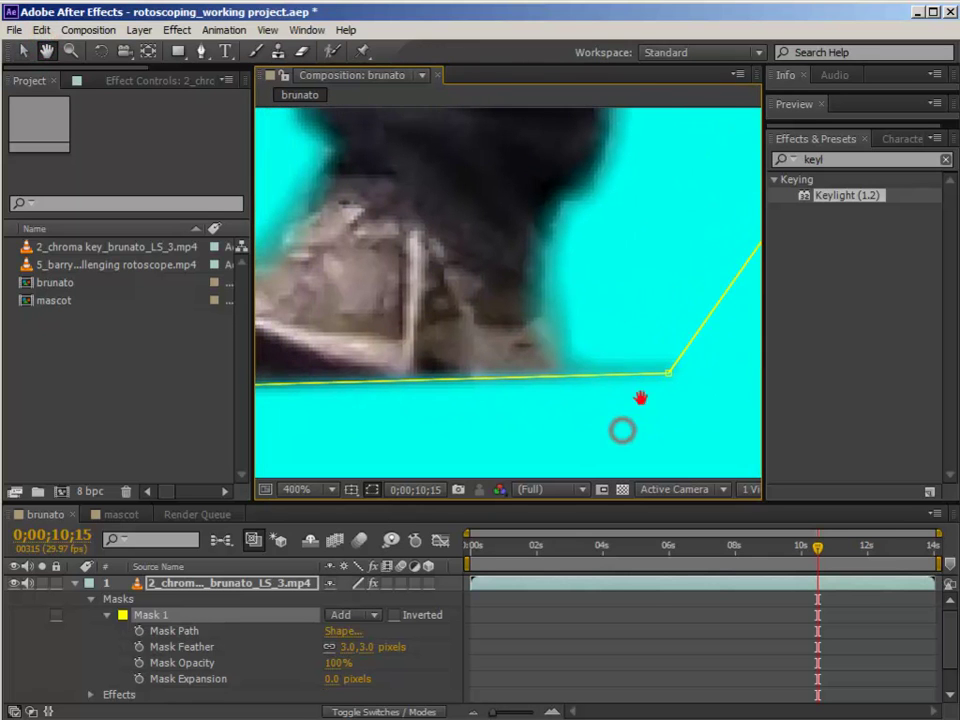
left_click(22, 51)
left_click(669, 374)
left_click_drag(669, 374, 627, 374)
Raise the mask vertex beyond the toe of the left-hand shoe so the mask edge lines up with the sole.
left_click(45, 51)
left_click_drag(369, 354, 596, 342)
left_click(20, 51)
left_click_drag(337, 370, 335, 356)
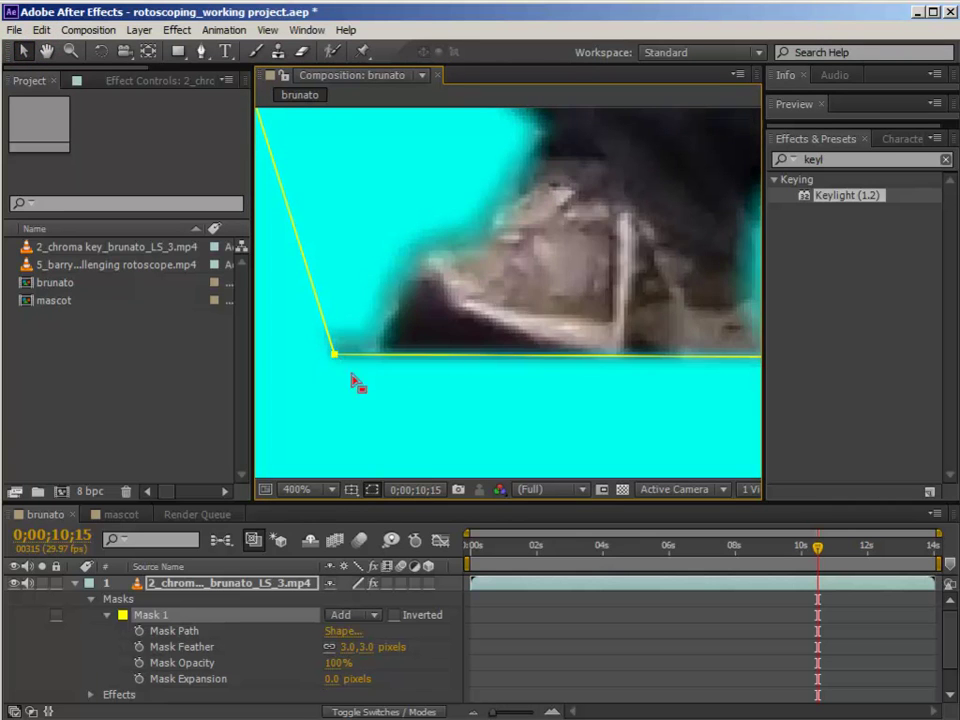
Fit the whole composition in view and enable keyframing for Mask 1's Mask Path.
left_click(333, 489)
left_click(343, 523)
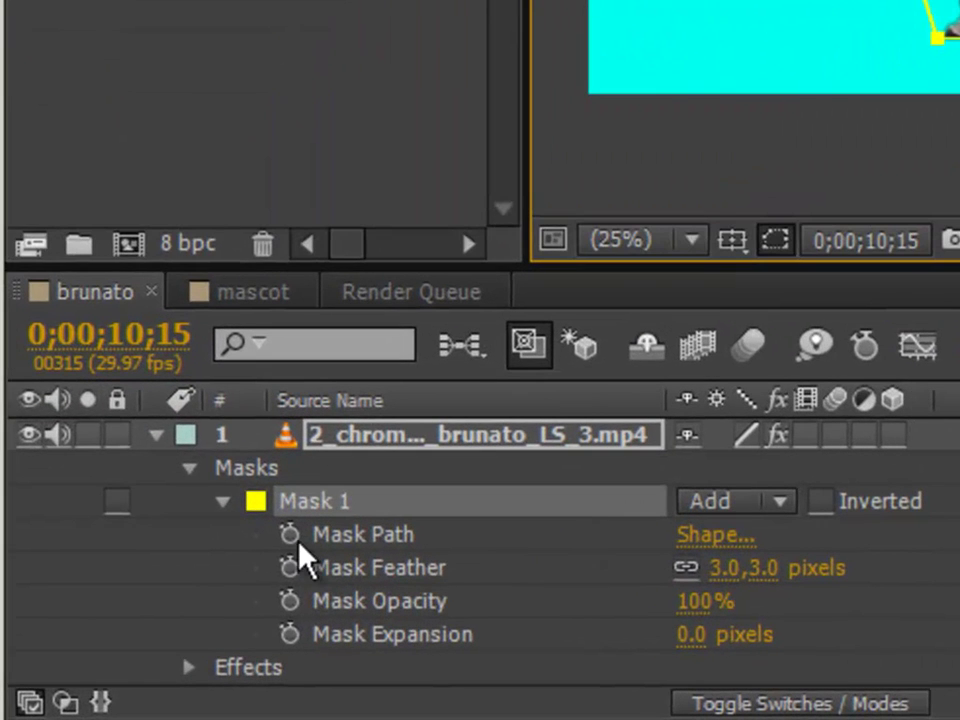
left_click(292, 535)
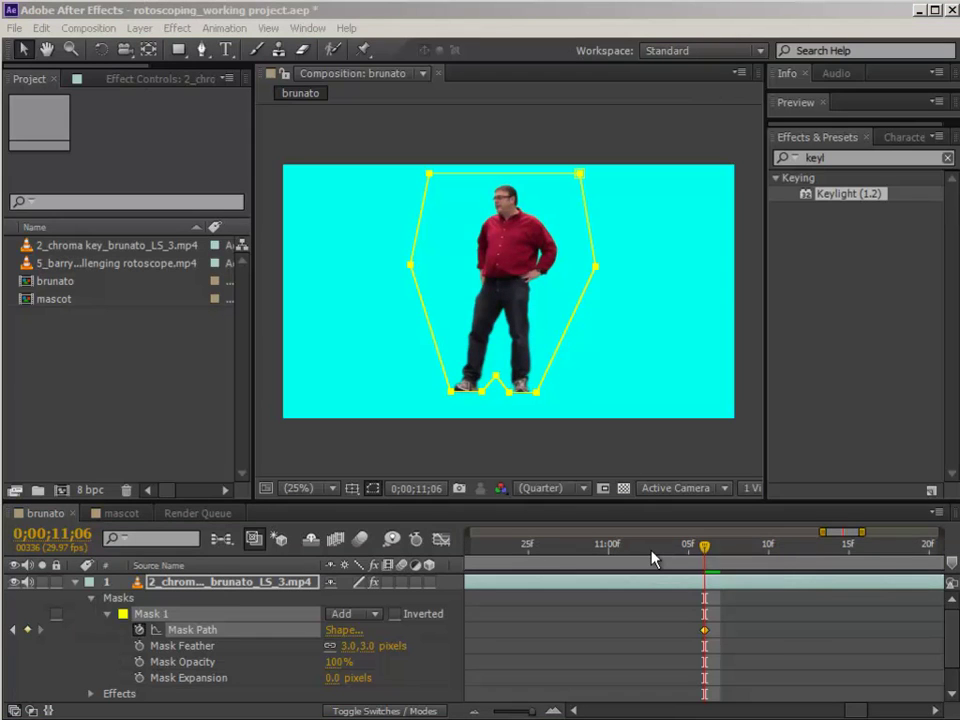
Advance the playhead frame by frame to 0;00;11;09, checking the left-hand shoe against the mask edge at 200% magnification.
left_click(705, 550)
left_click_drag(713, 553, 721, 550)
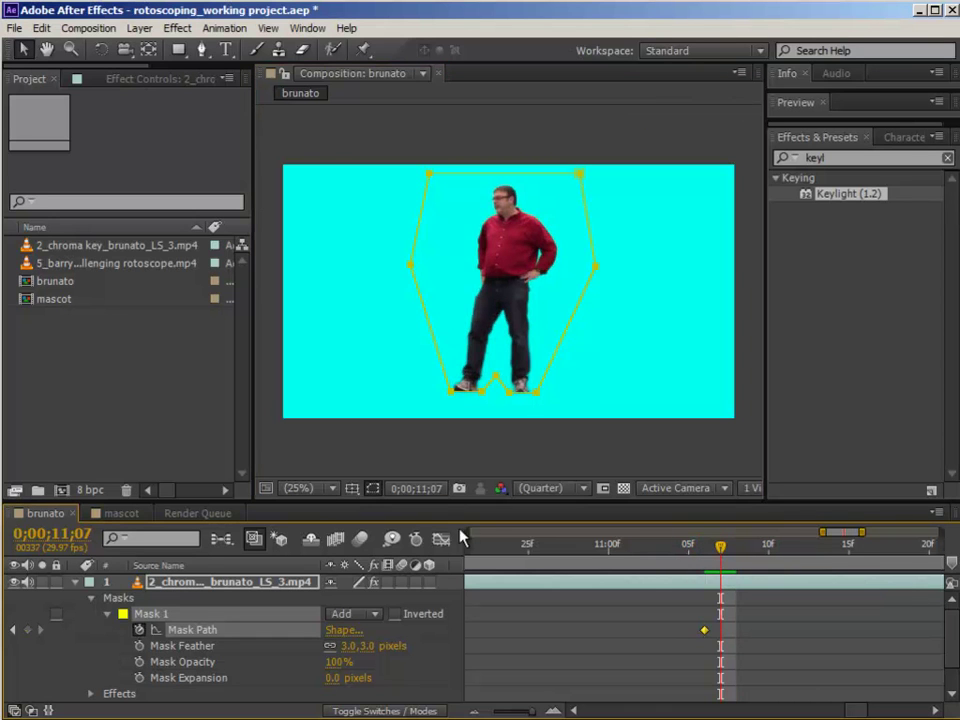
left_click(332, 488)
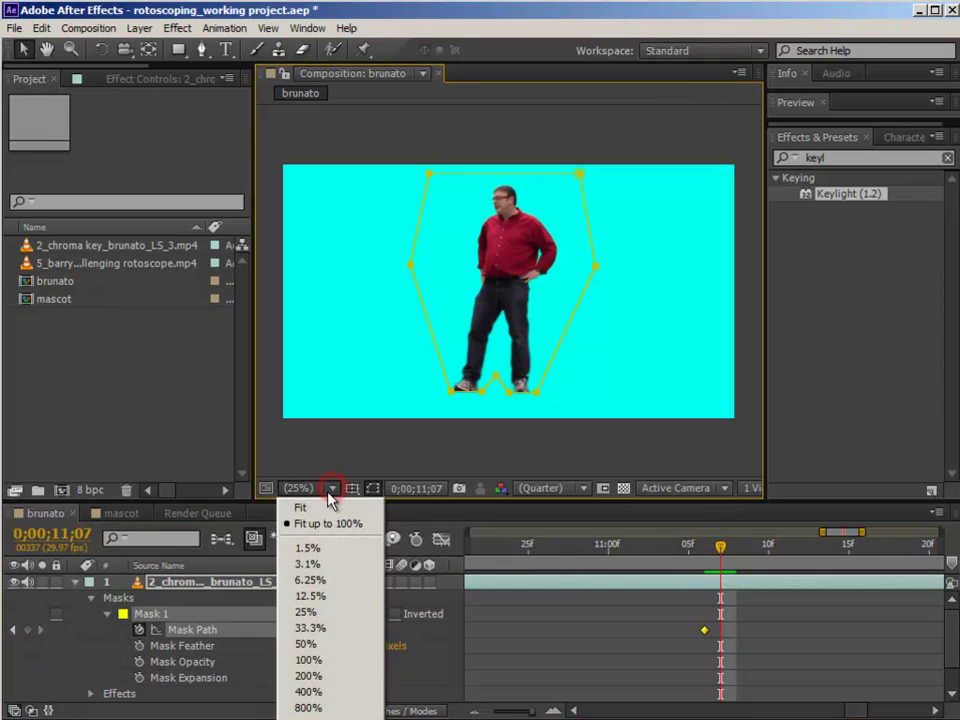
left_click(318, 676)
left_click(47, 50)
left_click_drag(407, 343, 508, 220)
left_click_drag(405, 435, 440, 280)
left_click_drag(435, 363, 459, 274)
left_click_drag(444, 341, 458, 237)
left_click_drag(431, 316, 437, 273)
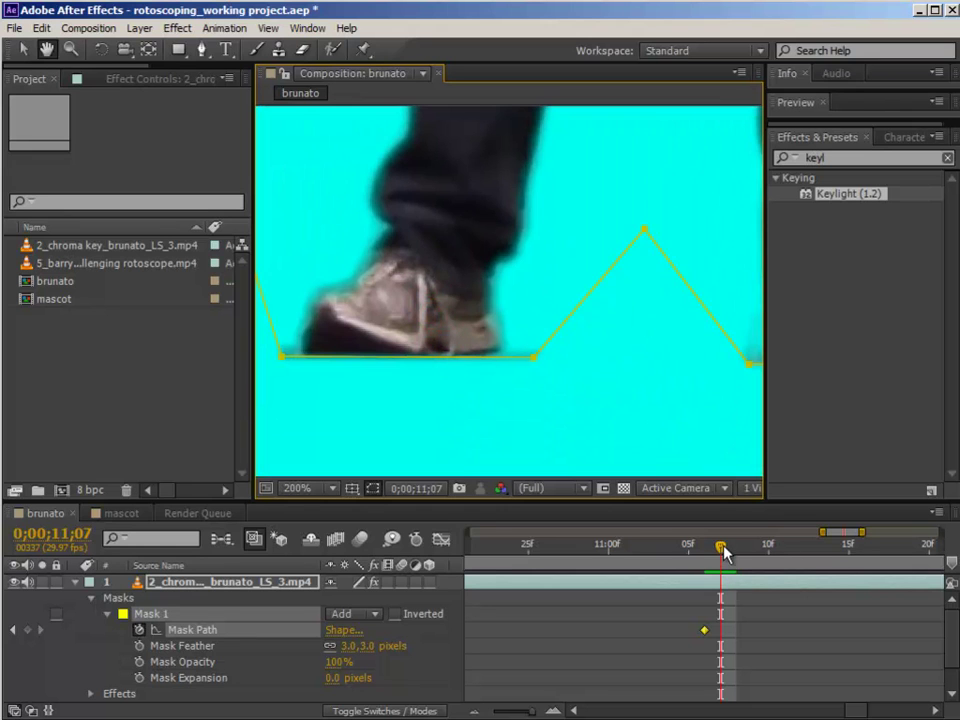
left_click_drag(733, 550, 736, 550)
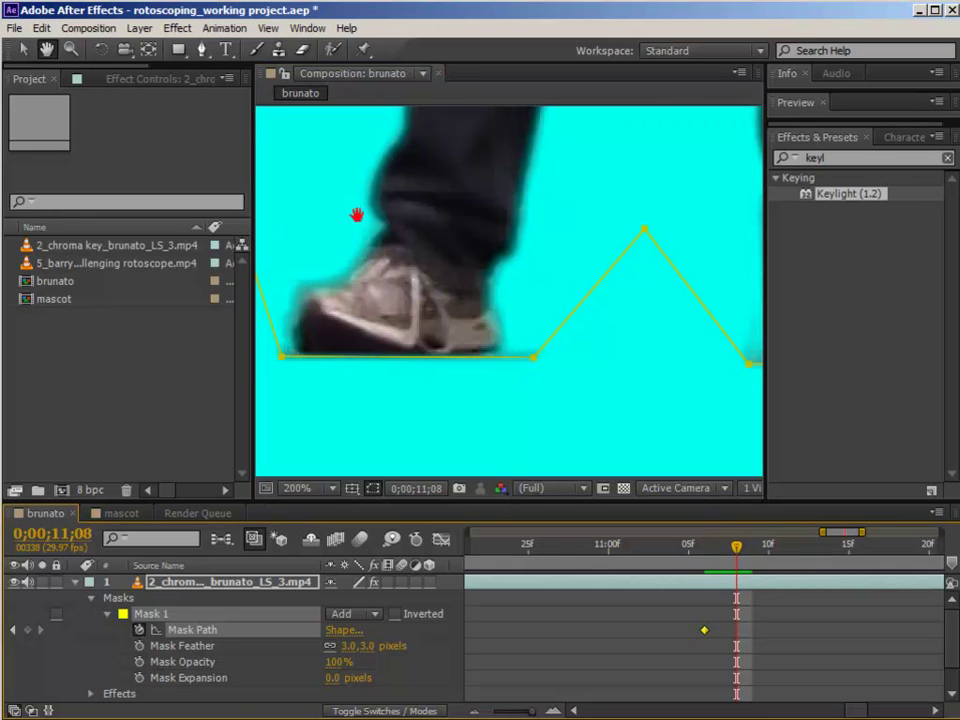
left_click_drag(392, 377, 554, 386)
left_click(748, 550)
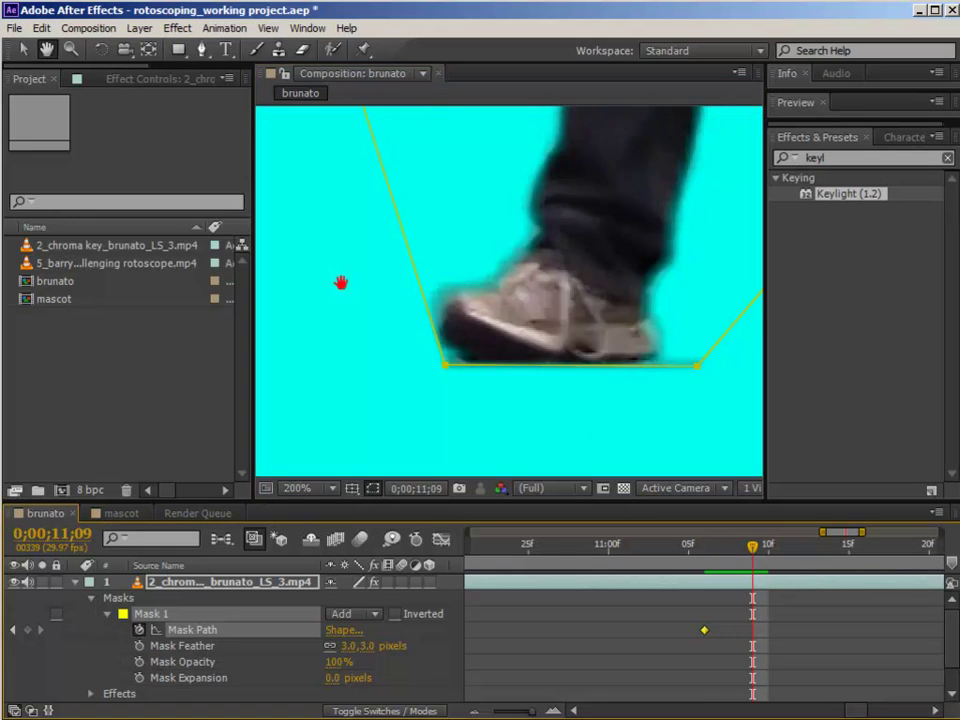
At 0;00;11;09, reshape the mask under the left-hand shoe by moving the toe vertex outward and the heel vertex closer to the heel.
left_click(22, 48)
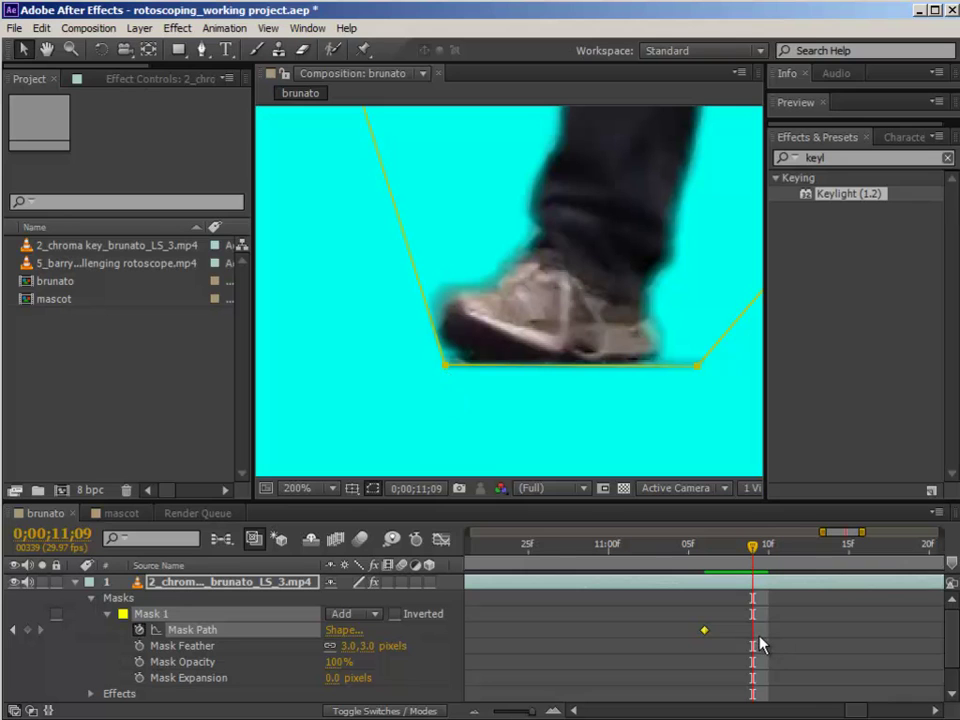
left_click(460, 383)
left_click(445, 365)
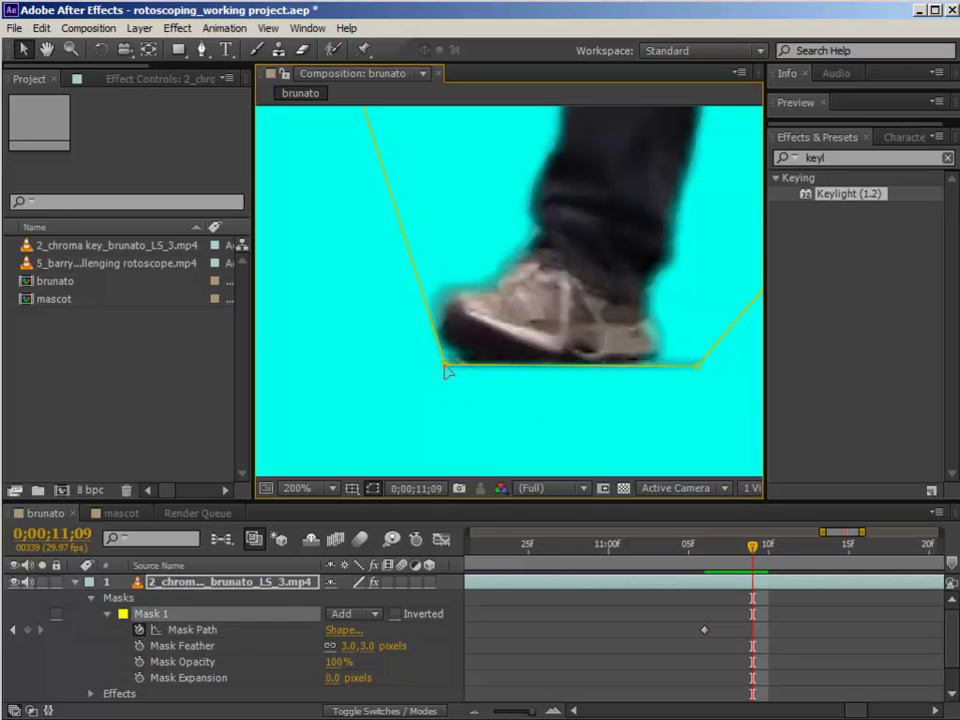
left_click_drag(445, 365, 377, 363)
left_click_drag(699, 369, 669, 366)
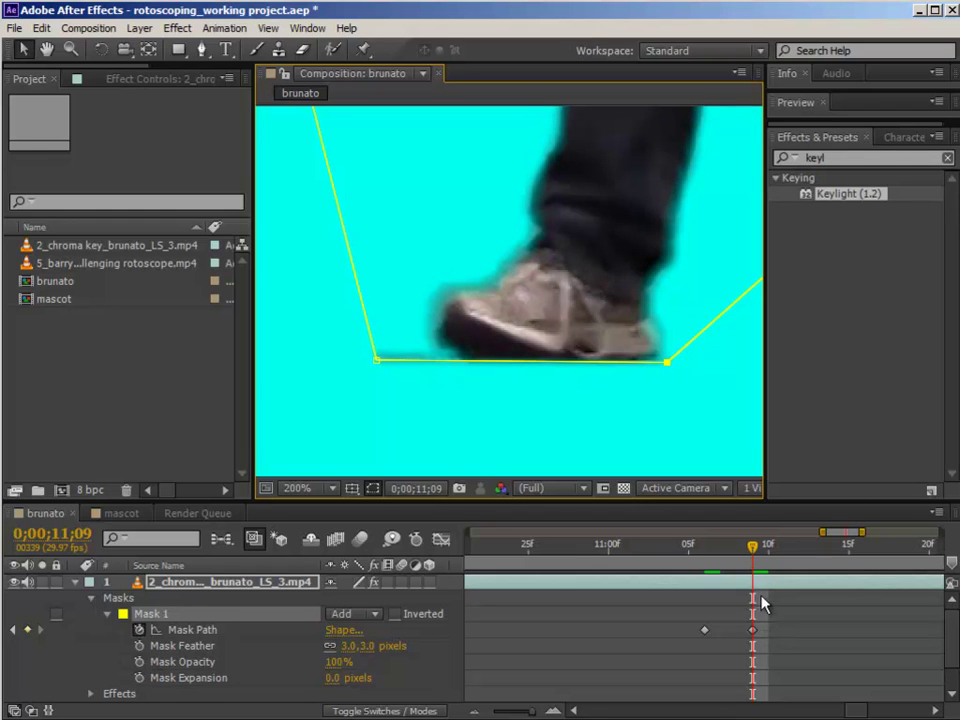
At 0;00;11;11, reshape the mask under the left-hand shoe by moving the toe vertex farther out and the heel vertex closer in.
left_click_drag(754, 551, 783, 551)
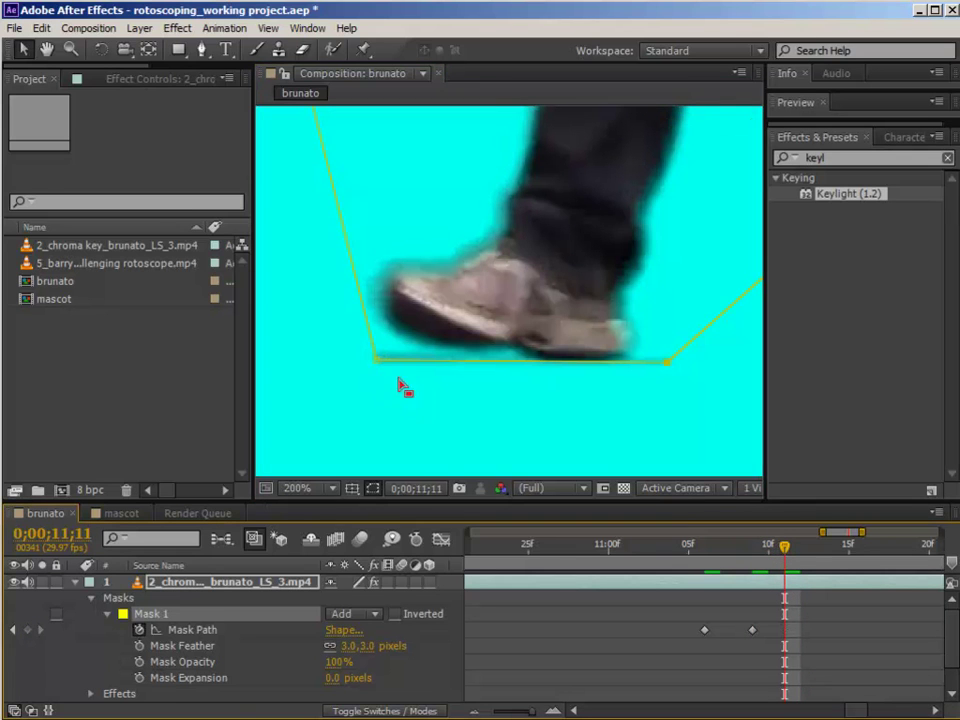
left_click_drag(378, 364, 316, 352)
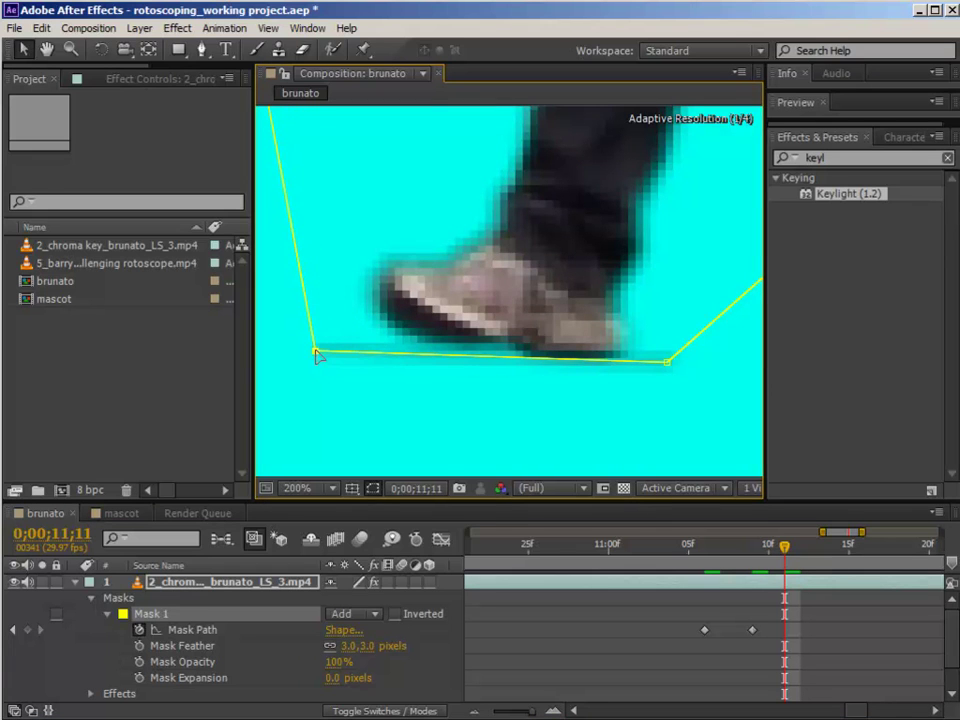
left_click_drag(666, 367, 642, 360)
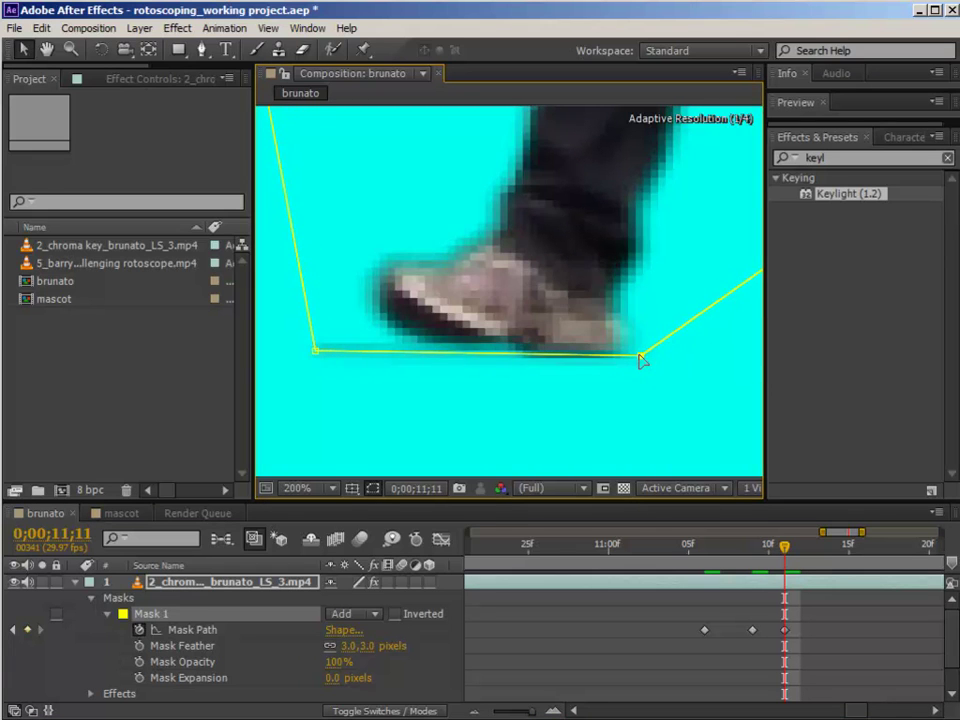
left_click(938, 712)
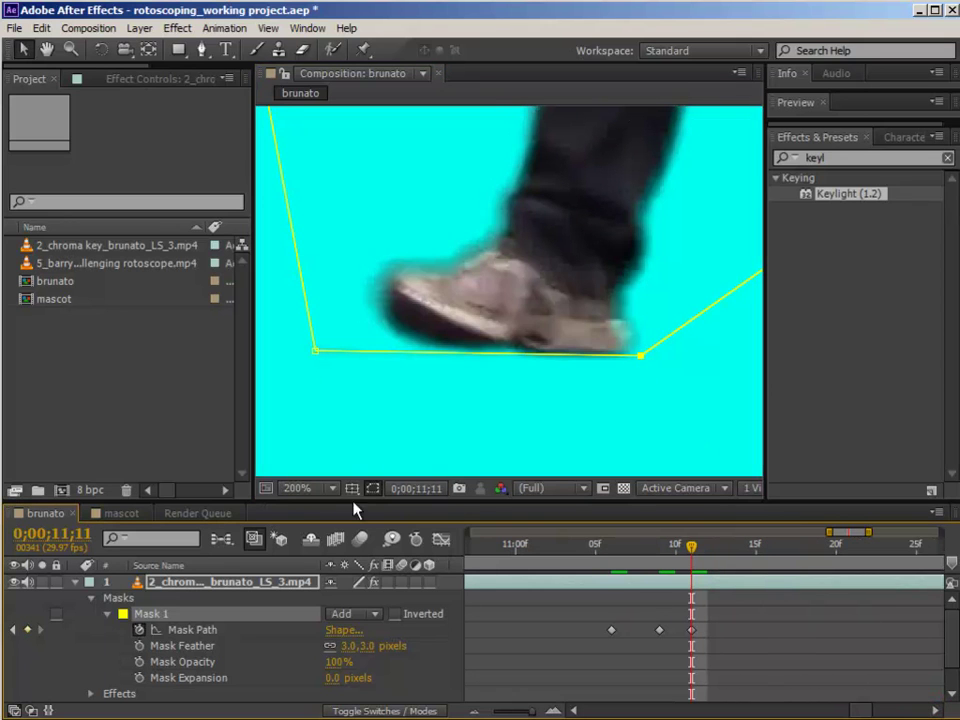
left_click(314, 490)
left_click(340, 524)
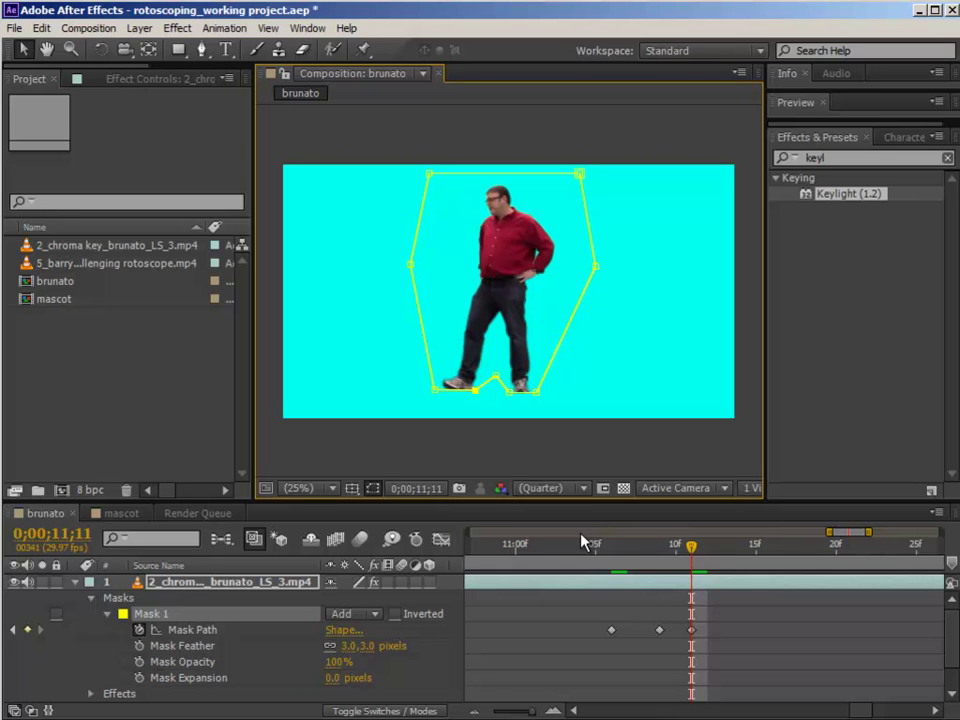
Switch to the mascot composition and duplicate its masked video layer.
left_click(121, 514)
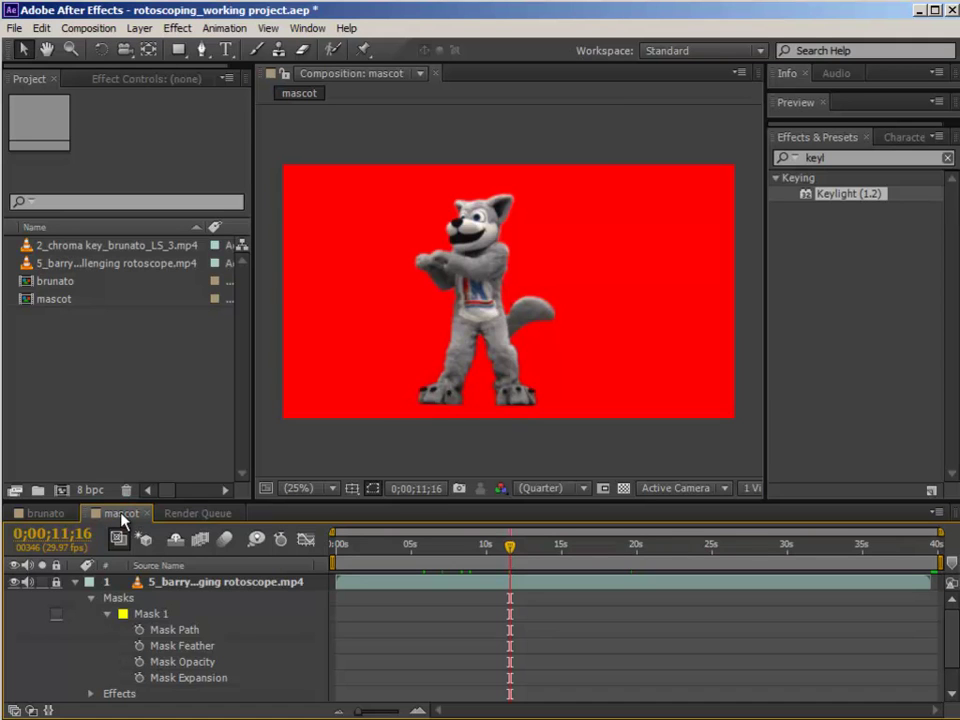
left_click(150, 614)
left_click(169, 612)
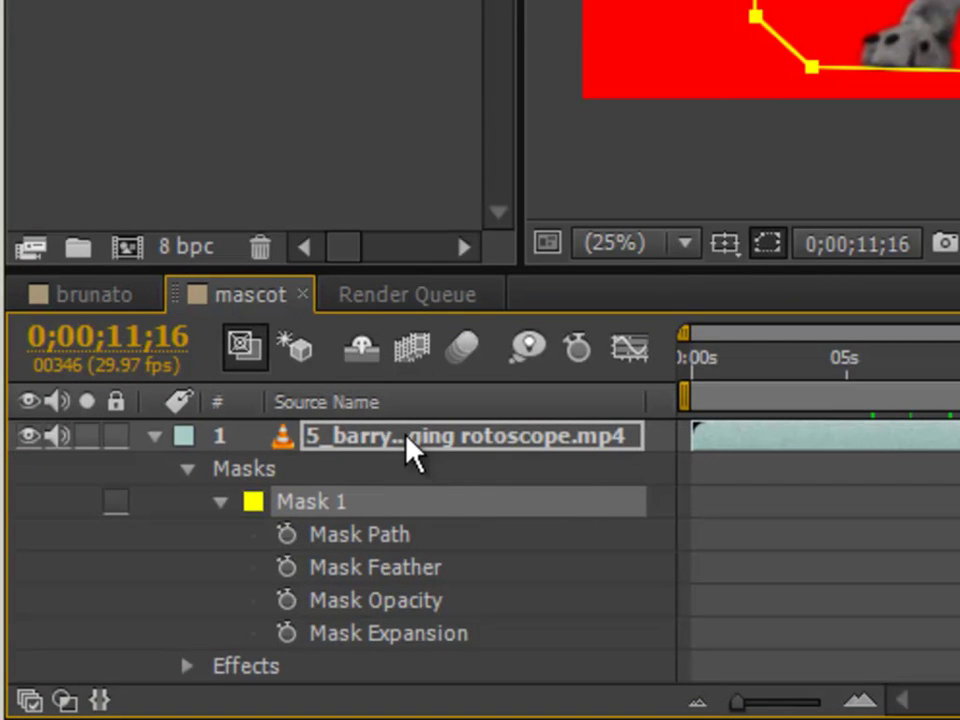
left_click(415, 452)
key("ctrl+d")
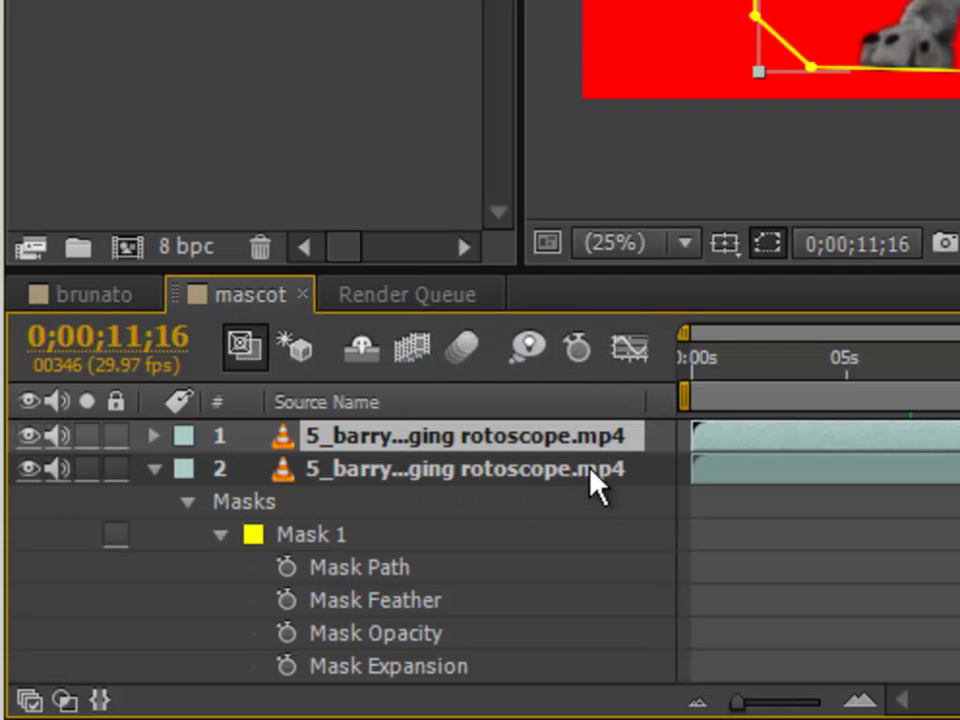
Show the Parent column in the mascot timeline and parent the lower video layer to layer 1.
left_click(519, 478)
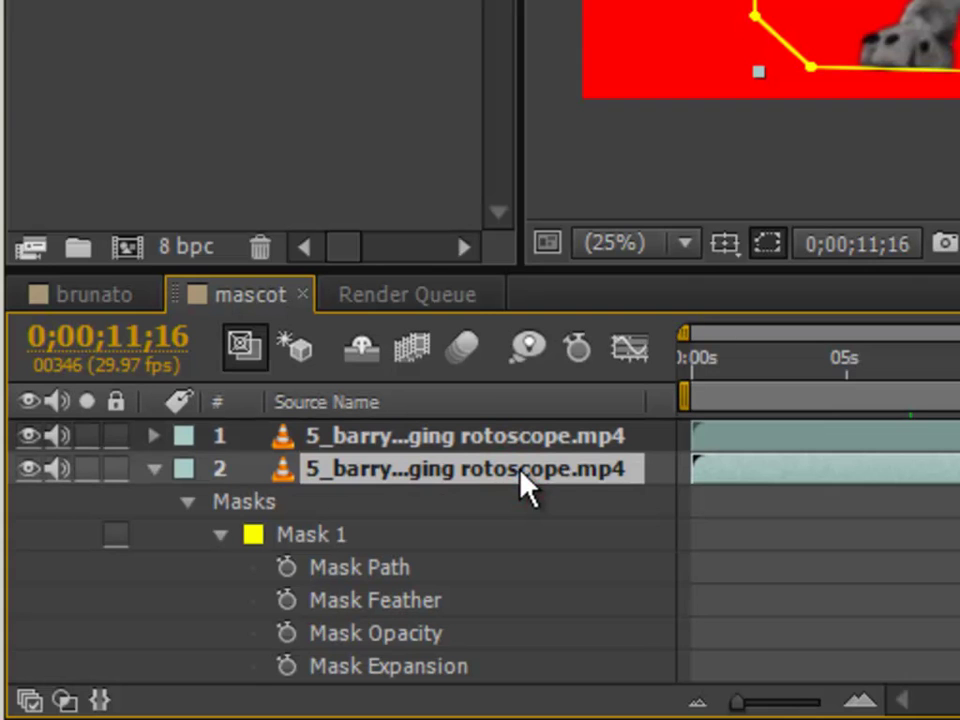
right_click(456, 406)
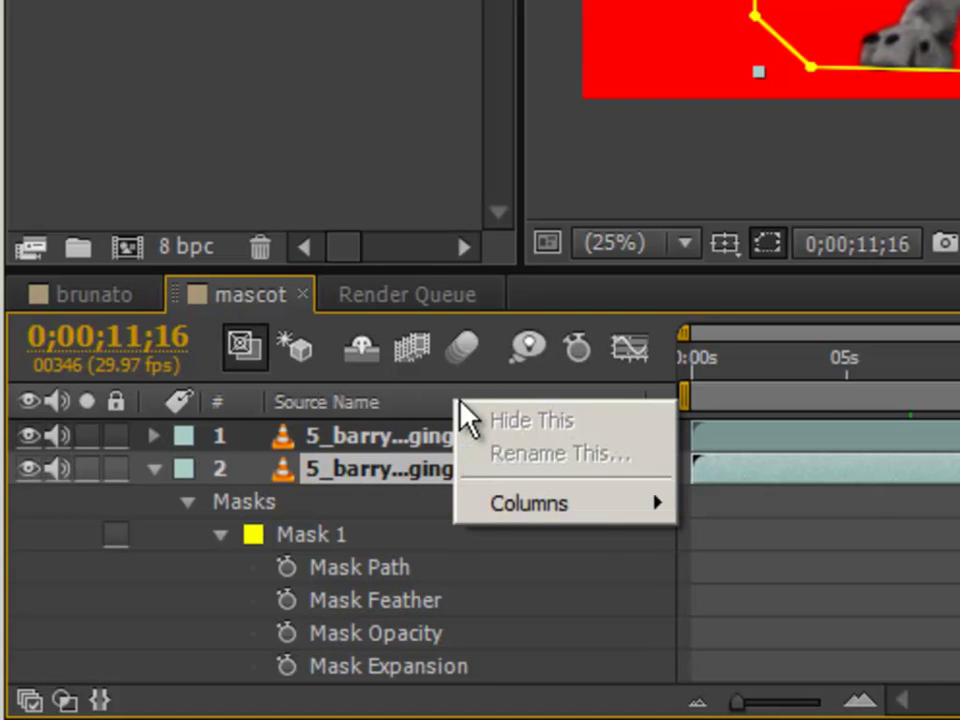
mouse_move(587, 514)
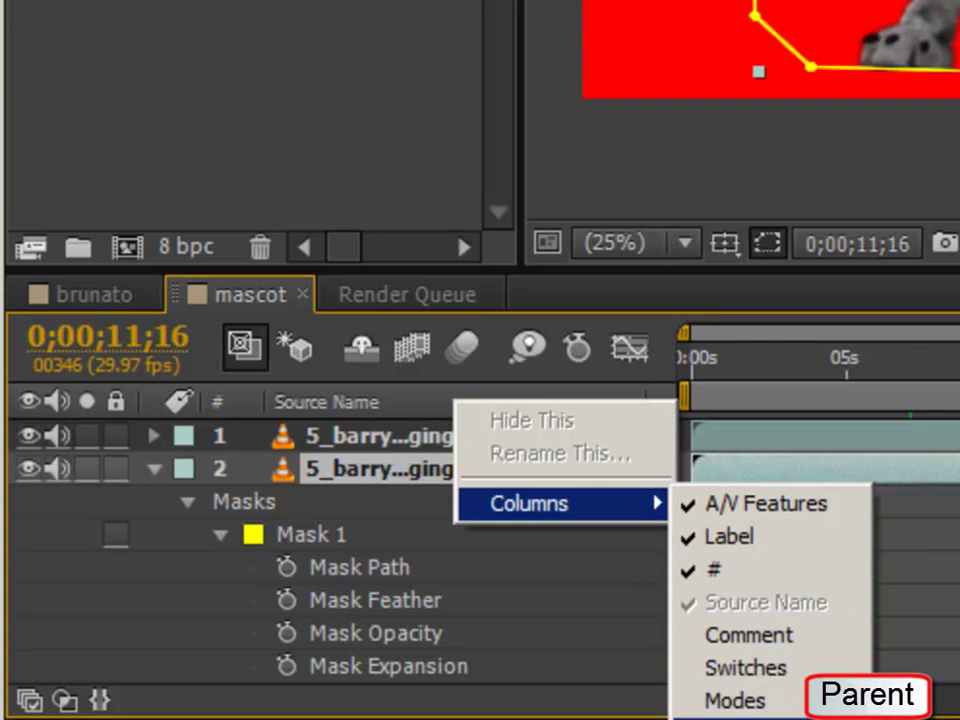
left_click(742, 716)
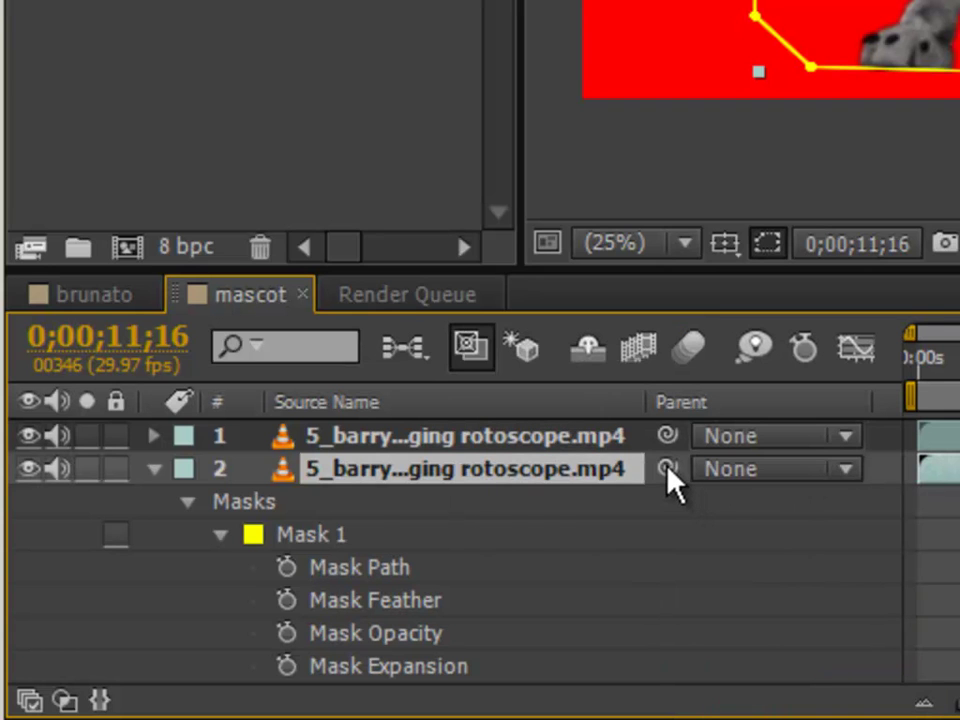
left_click_drag(667, 470, 469, 441)
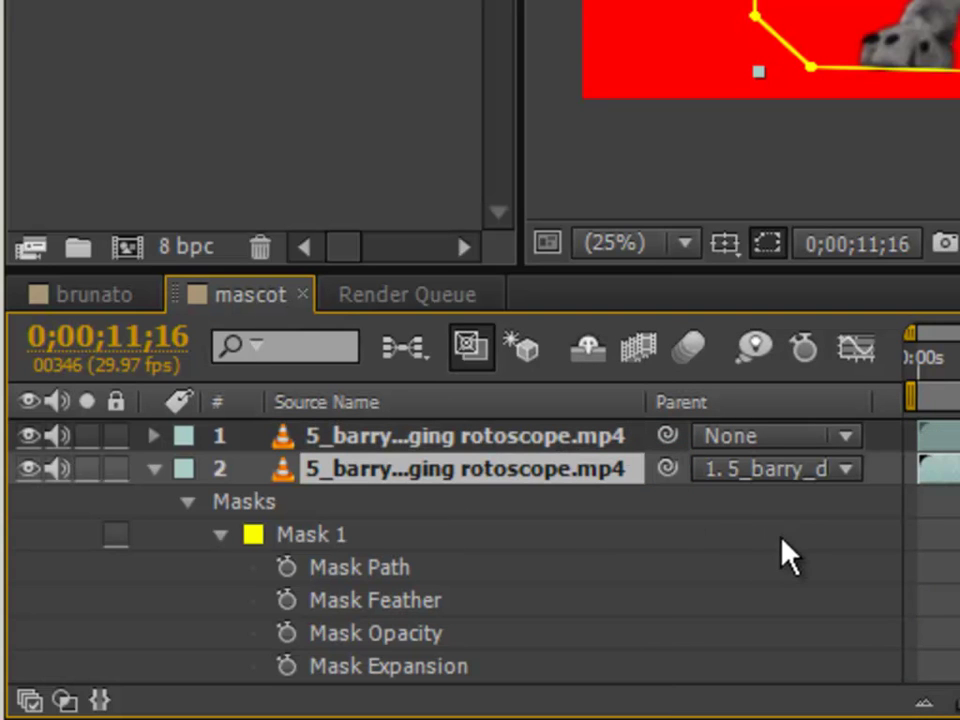
left_click(845, 472)
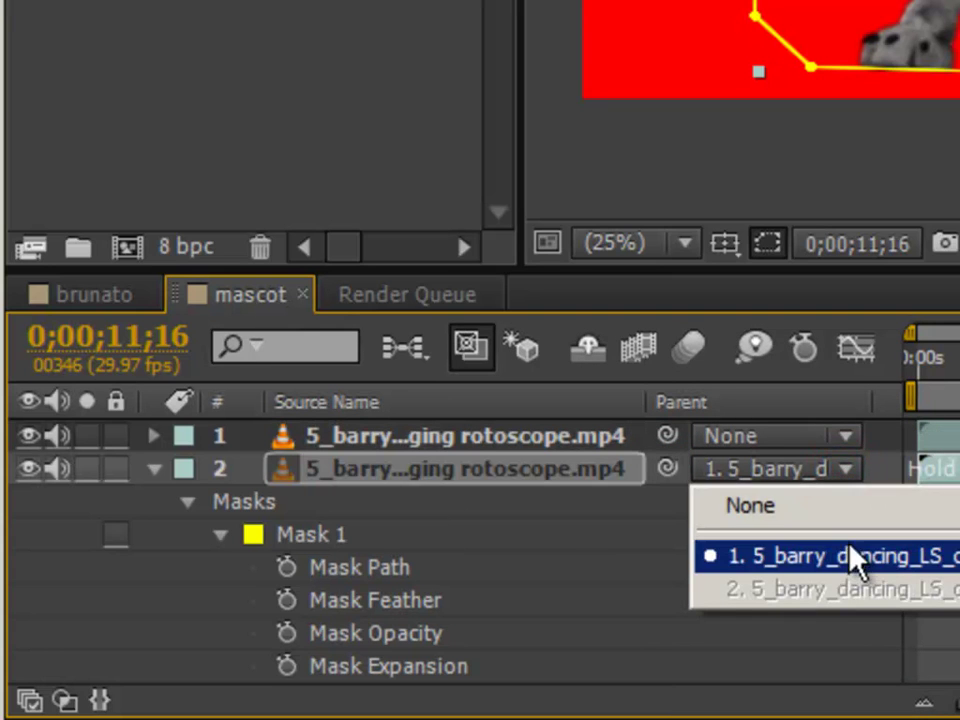
left_click(848, 568)
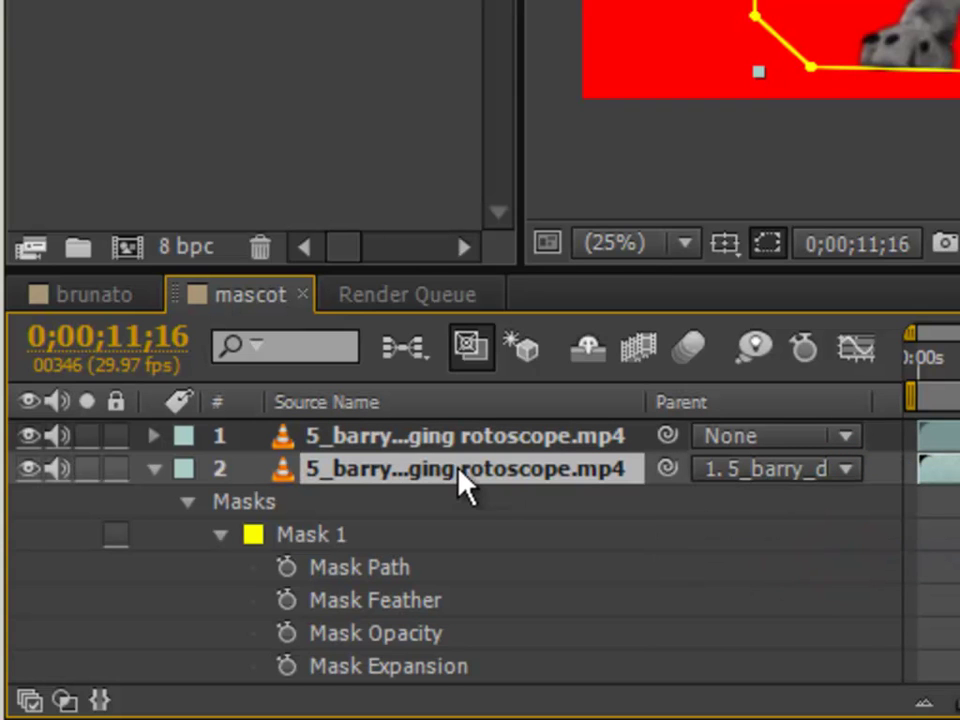
Lock the lower mascot layer and collapse its properties, keeping the upper copy selected.
left_click(115, 469)
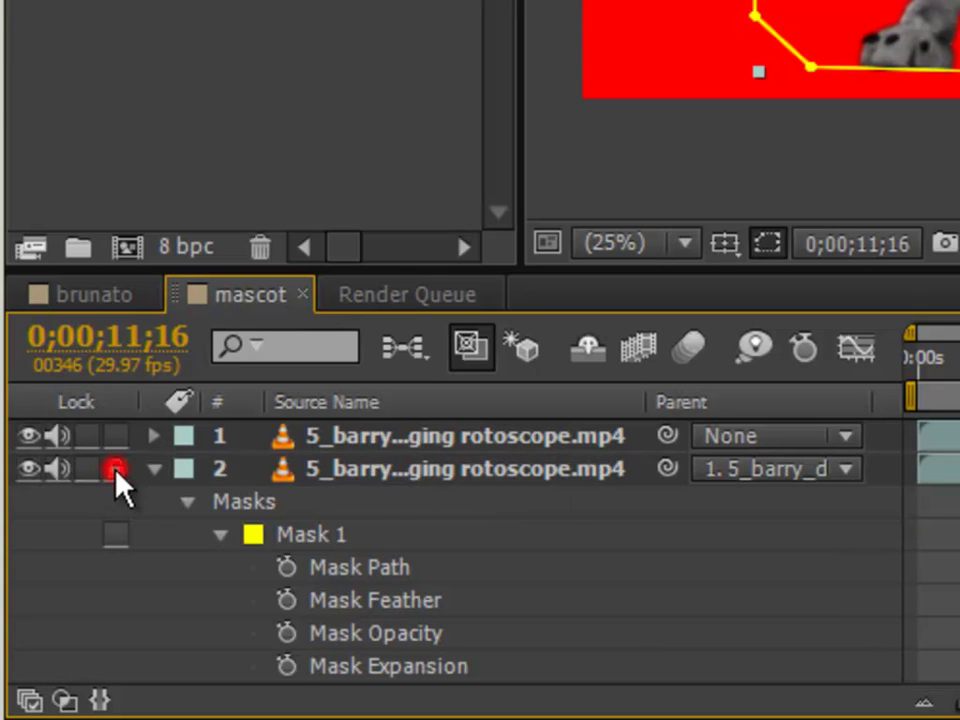
left_click(438, 442)
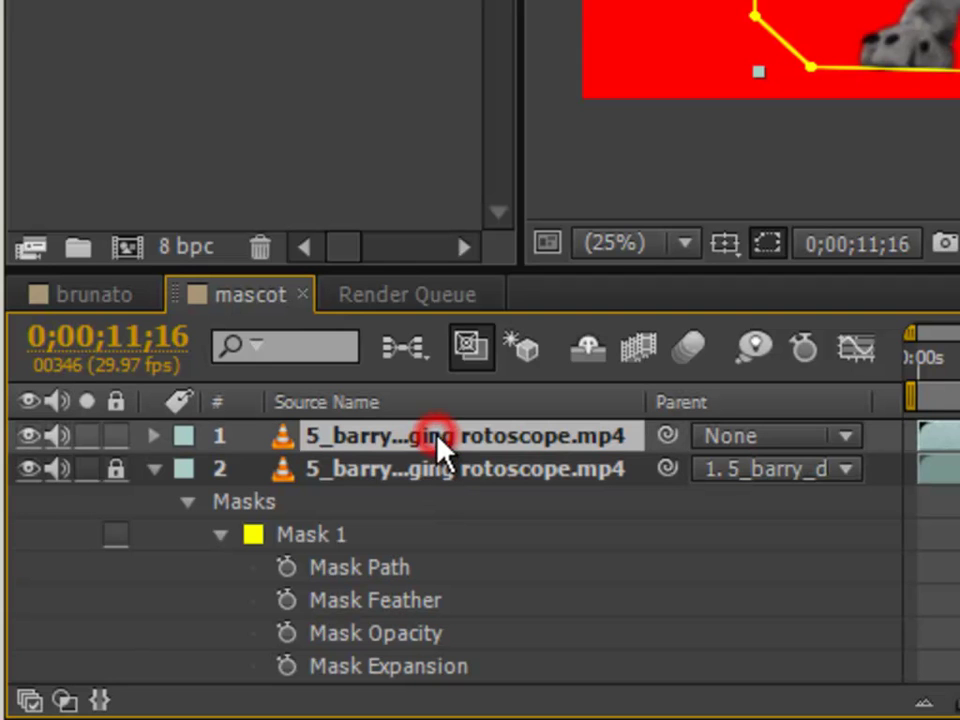
left_click(150, 470)
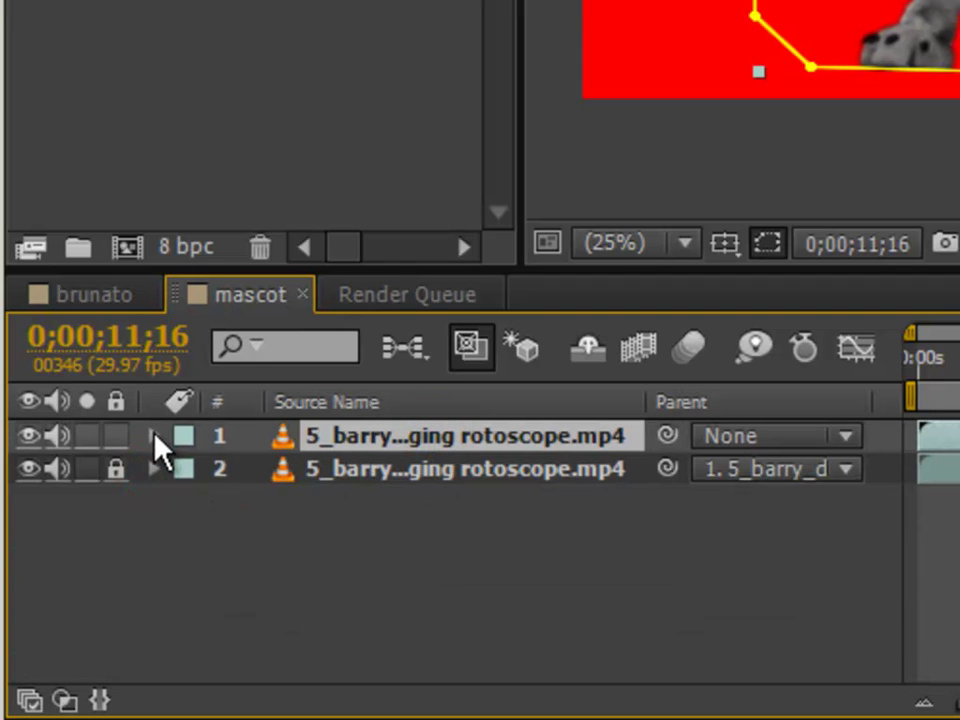
Expand the masks of the upper mascot layer and delete its Mask 1.
left_click(152, 436)
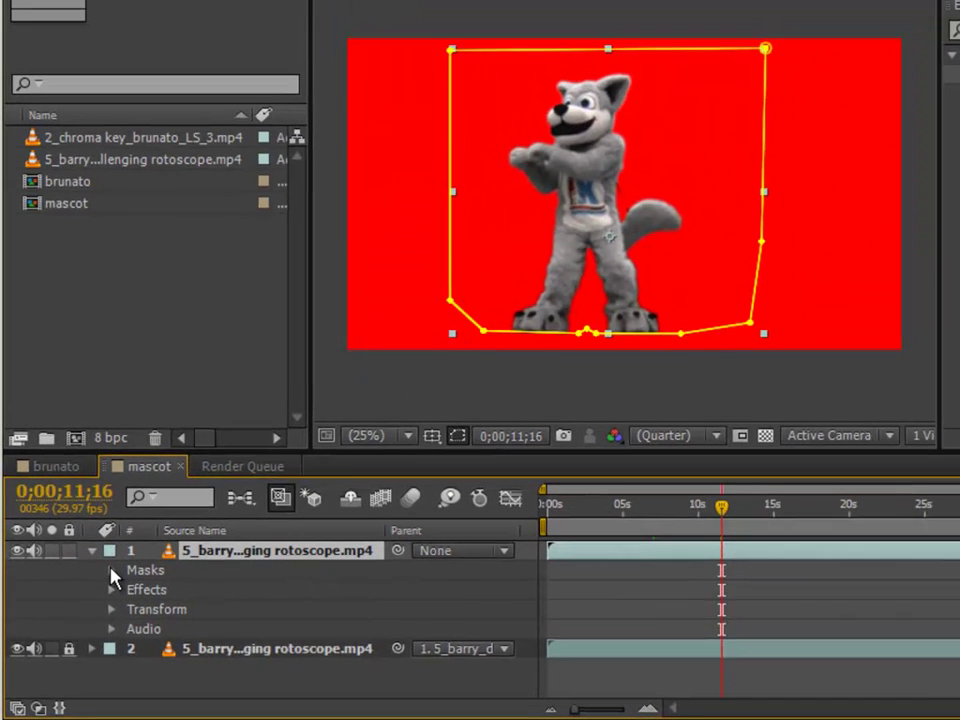
left_click(111, 571)
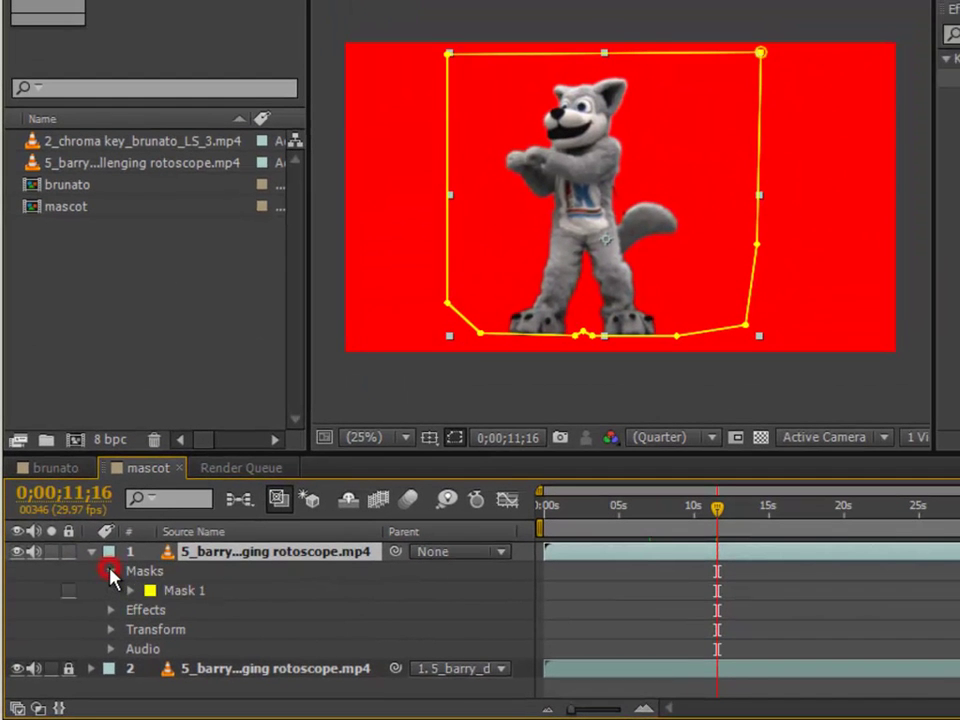
left_click(171, 592)
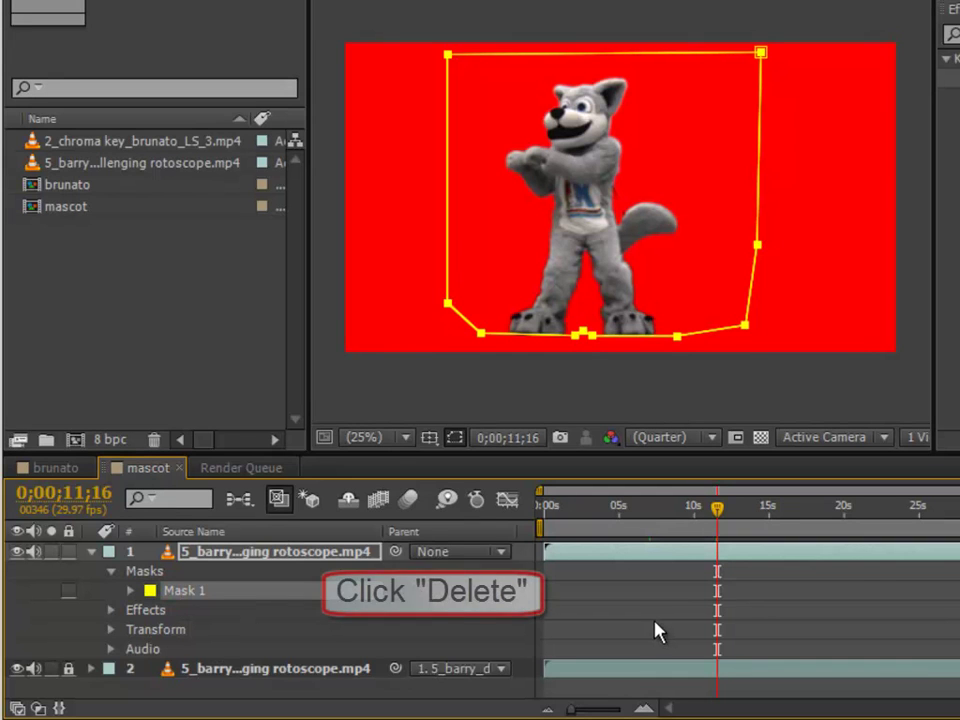
key("Delete")
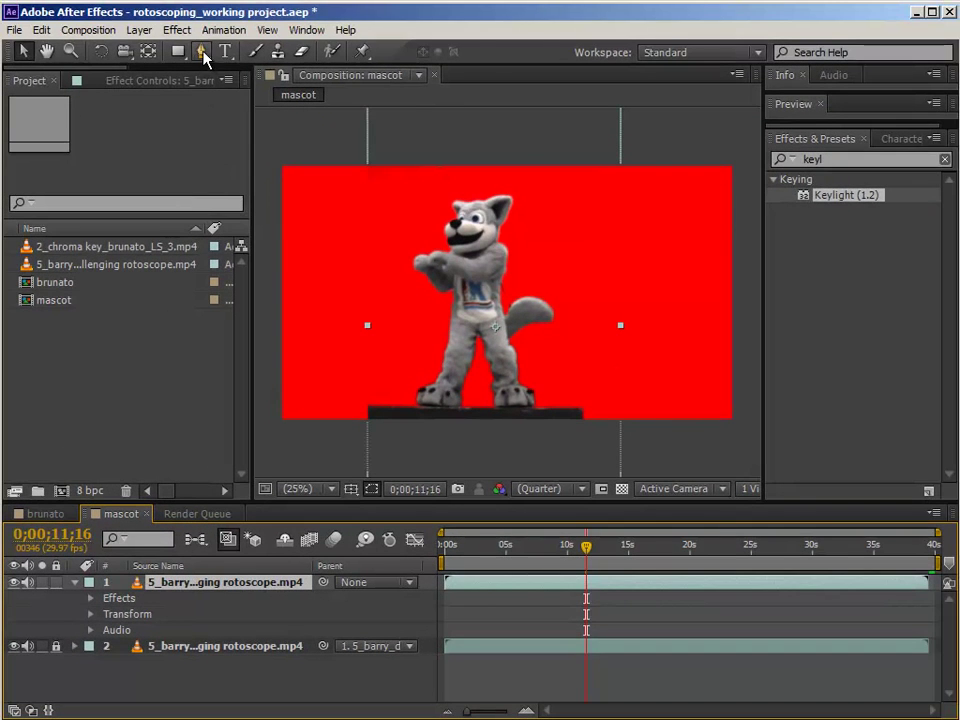
Draw a closed four-point Pen mask around the mascot's shirt, from the waist up to the shoulders, on the upper layer.
left_click(203, 54)
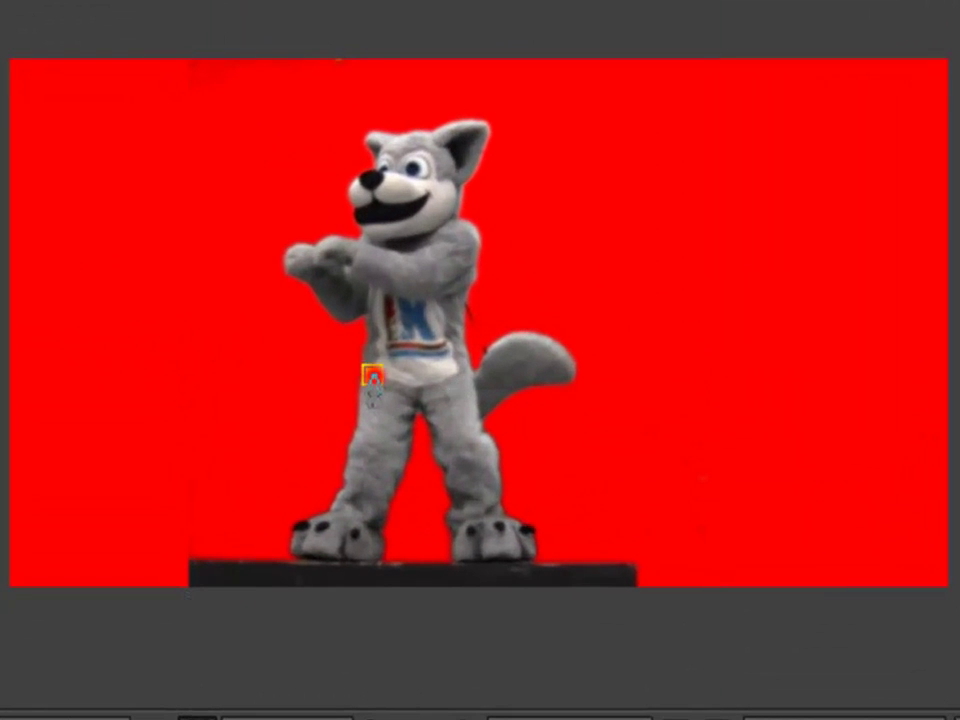
left_click(393, 358)
left_click(460, 377)
left_click(459, 248)
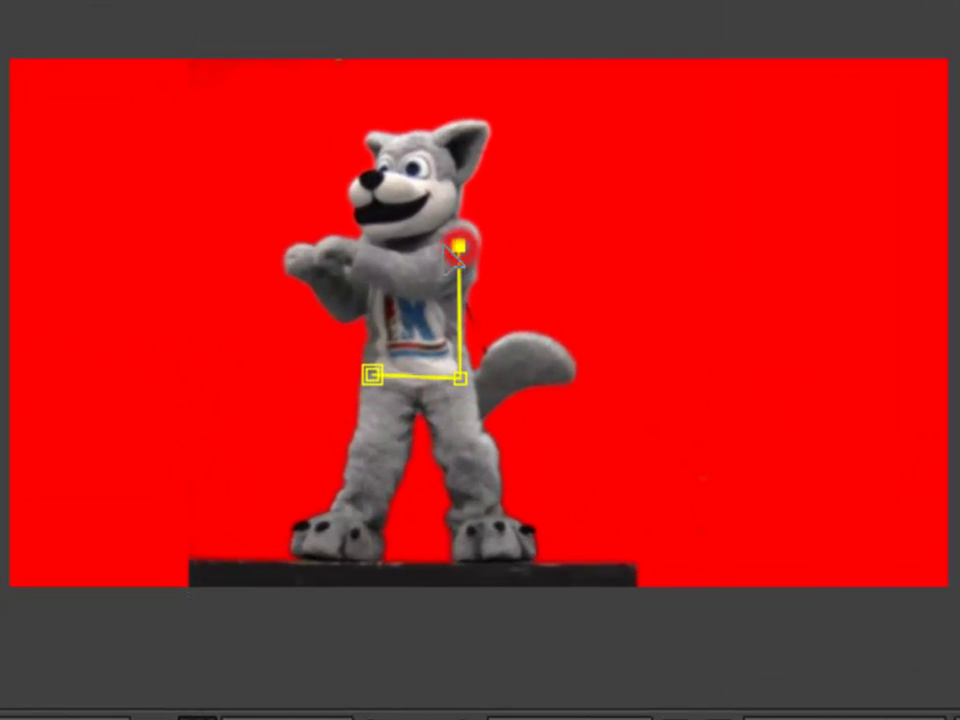
left_click(364, 236)
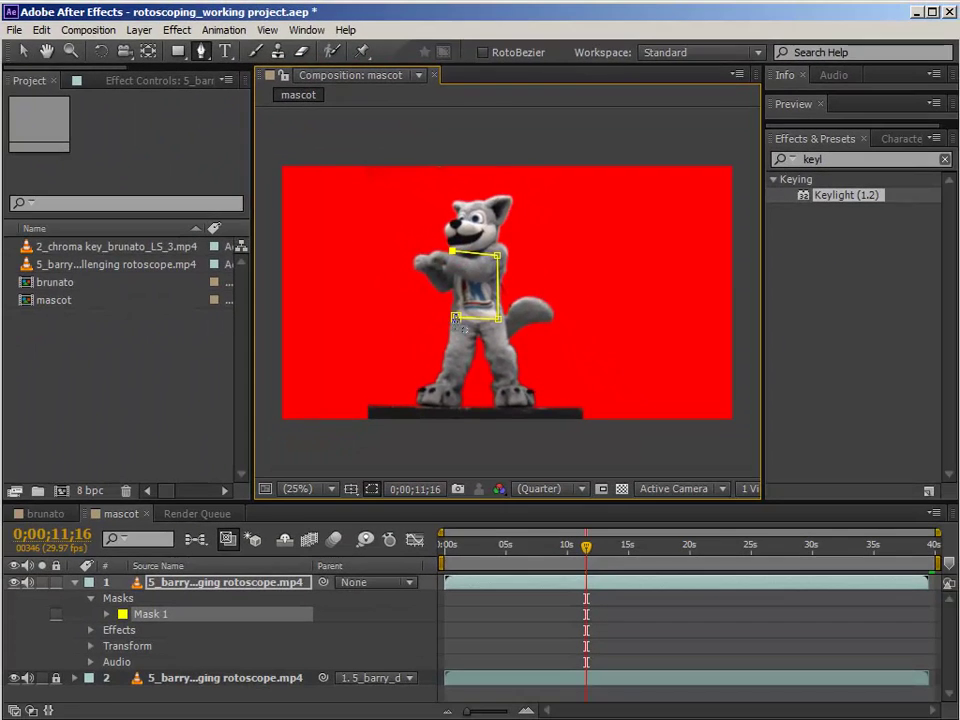
left_click(455, 317)
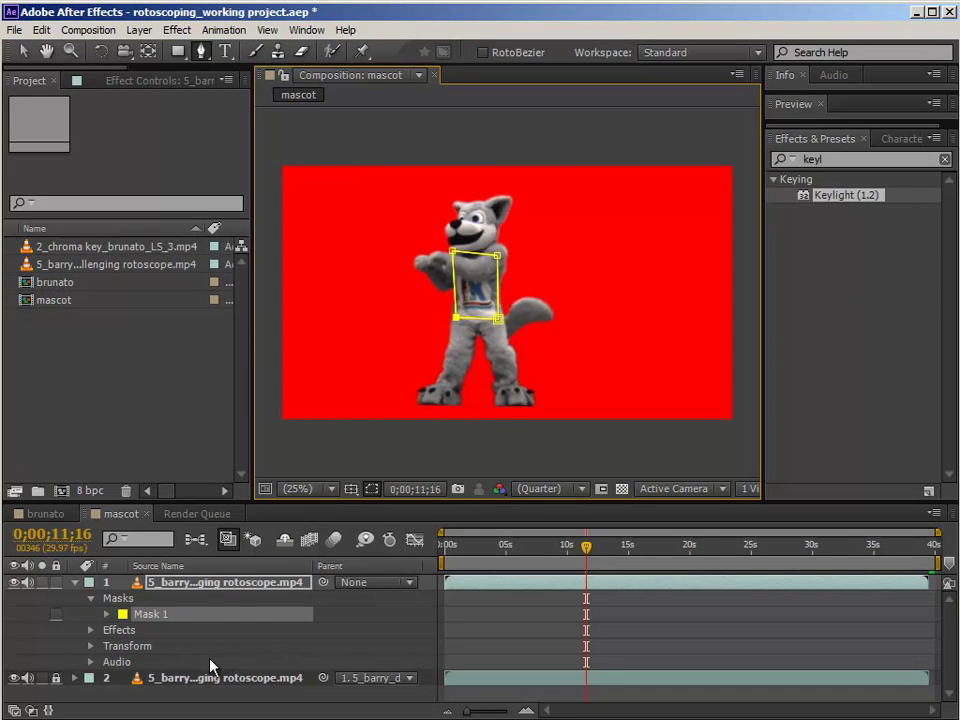
Hide the lower mascot layer and delete the Keylight (1.2) effect from the upper layer.
left_click(14, 679)
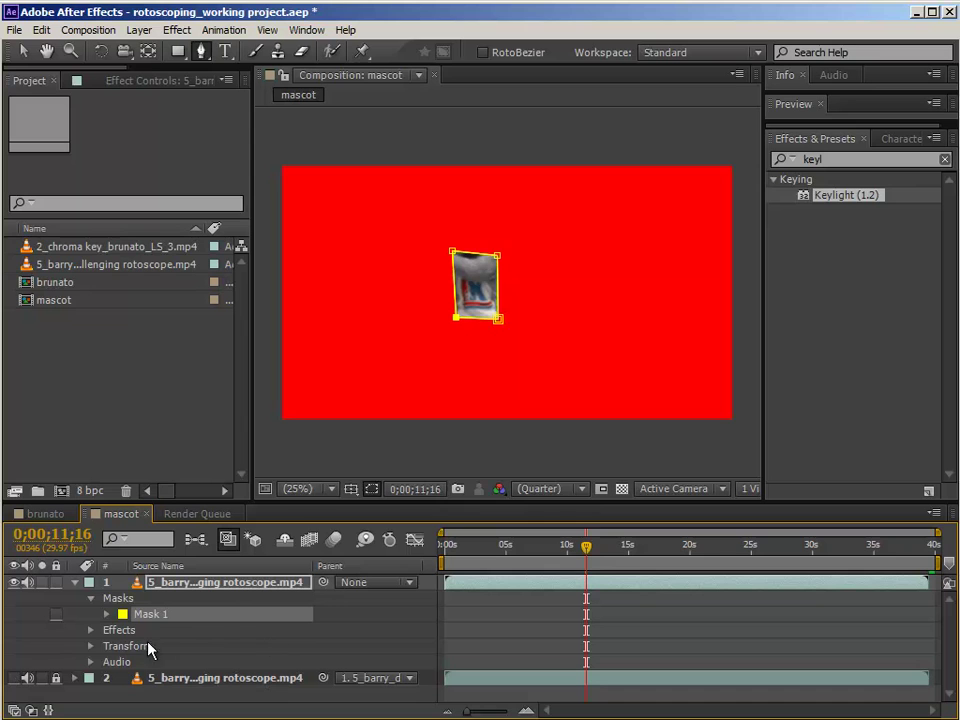
left_click(91, 631)
left_click(107, 647)
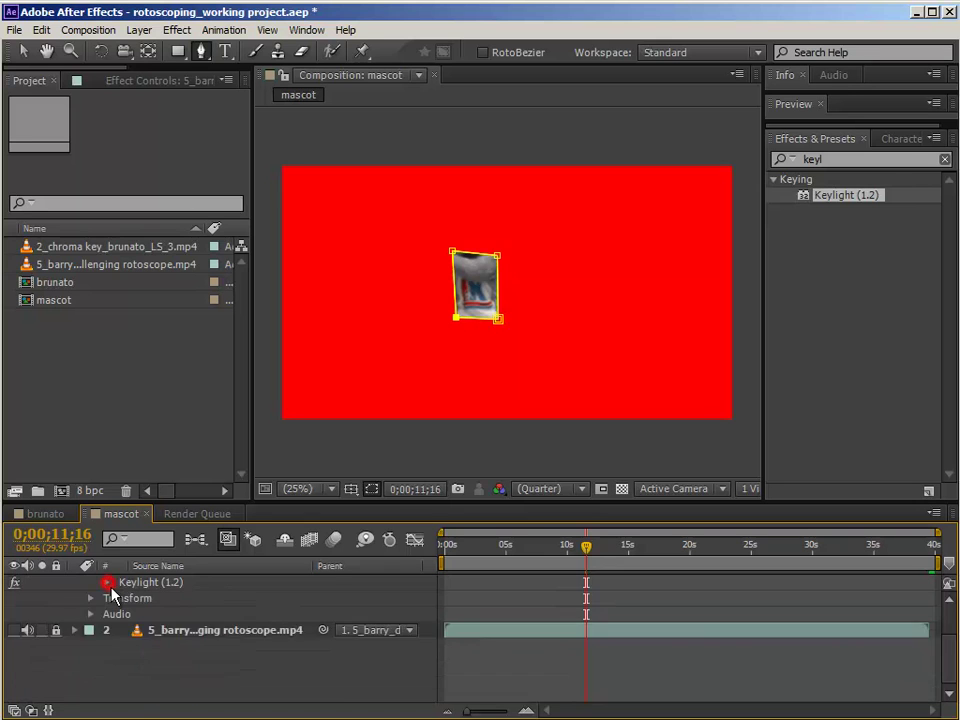
left_click(107, 583)
left_click(145, 647)
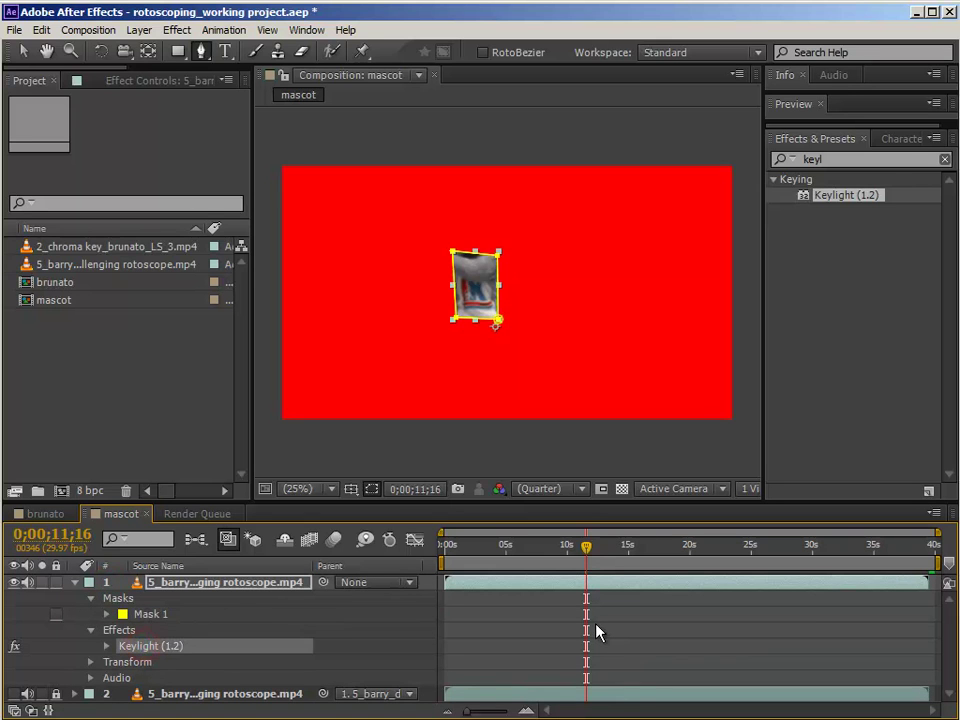
key("Delete")
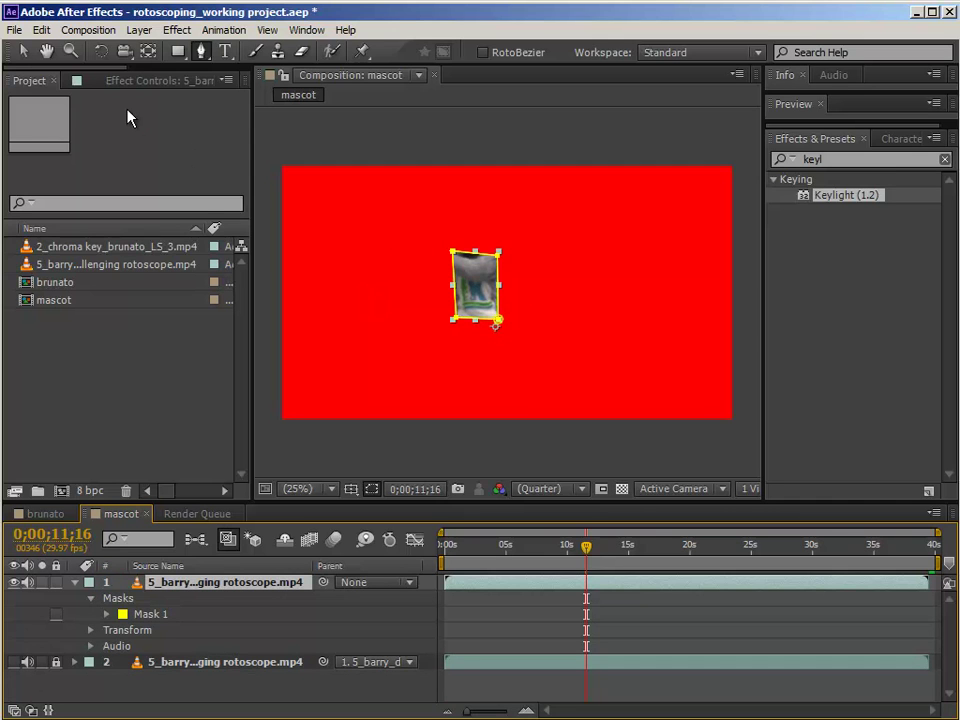
Magnify the mascot composition to 200% and centre the view on the masked shirt logo and stripes.
left_click(330, 489)
left_click(307, 676)
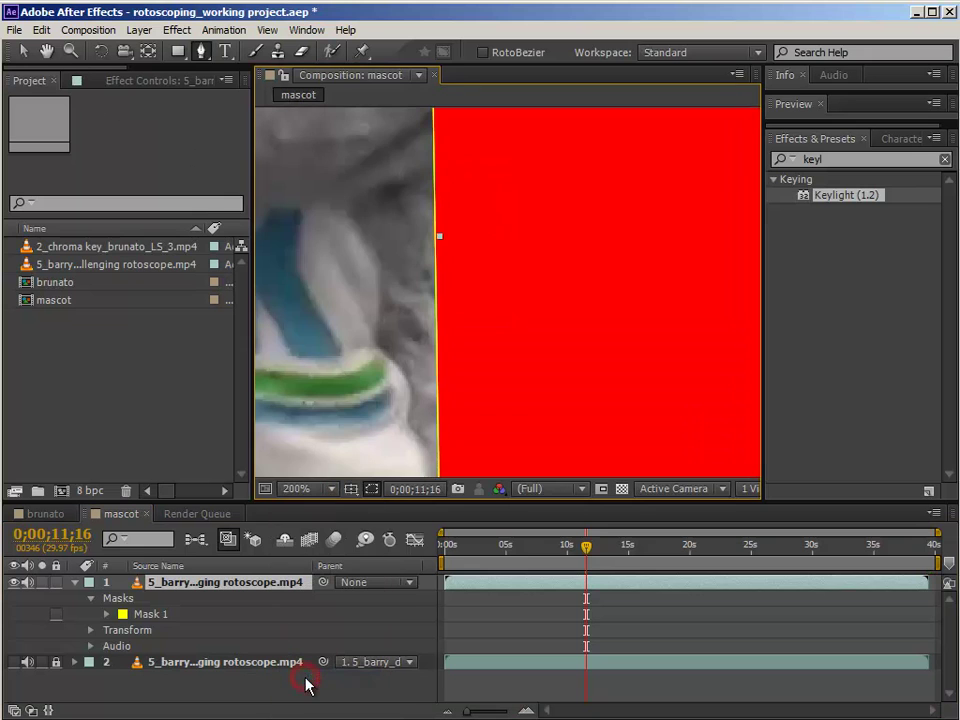
left_click(46, 51)
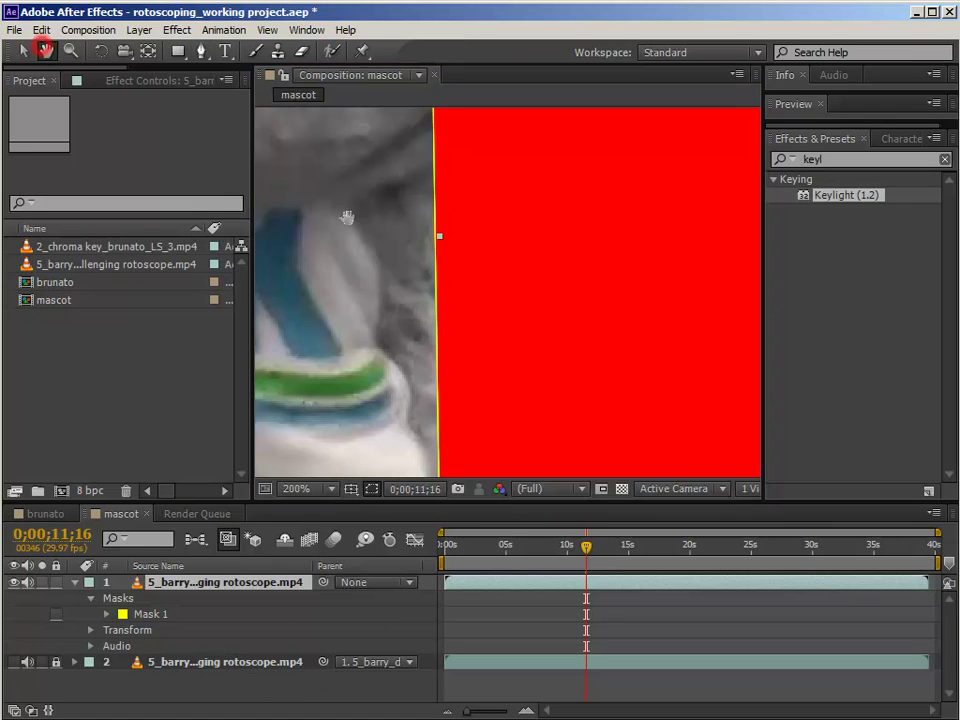
left_click_drag(387, 307, 591, 306)
left_click_drag(529, 342, 570, 288)
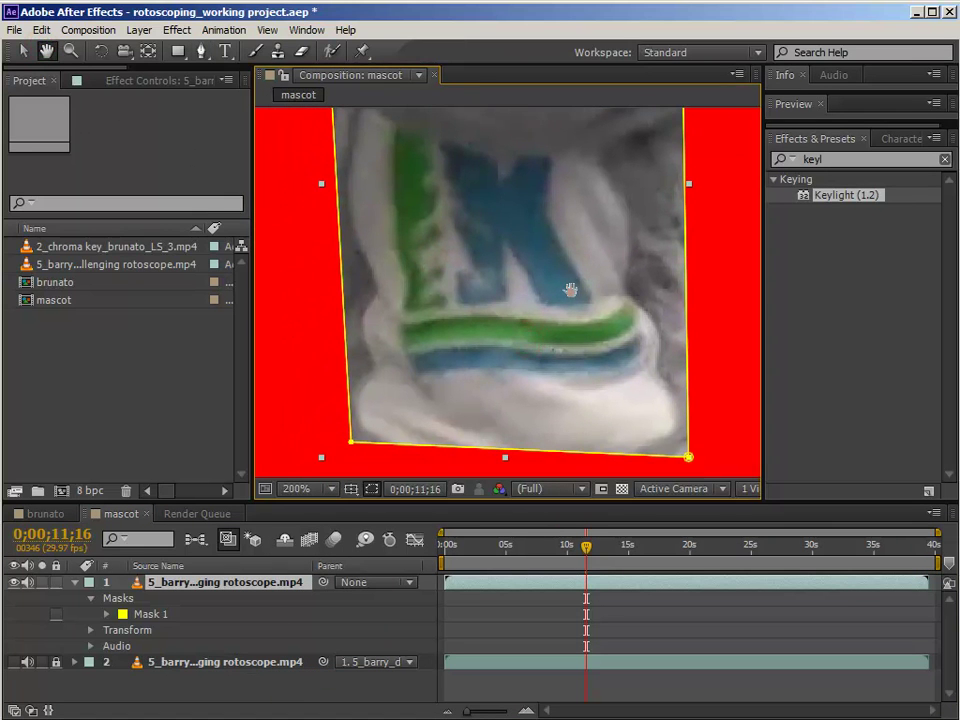
left_click(20, 53)
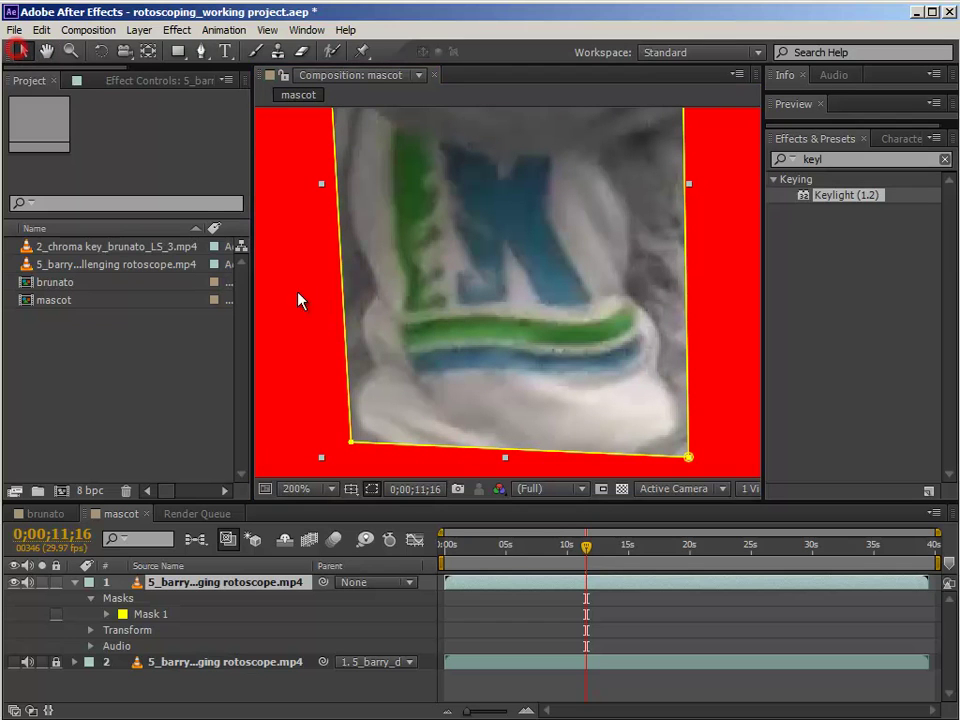
left_click(330, 417)
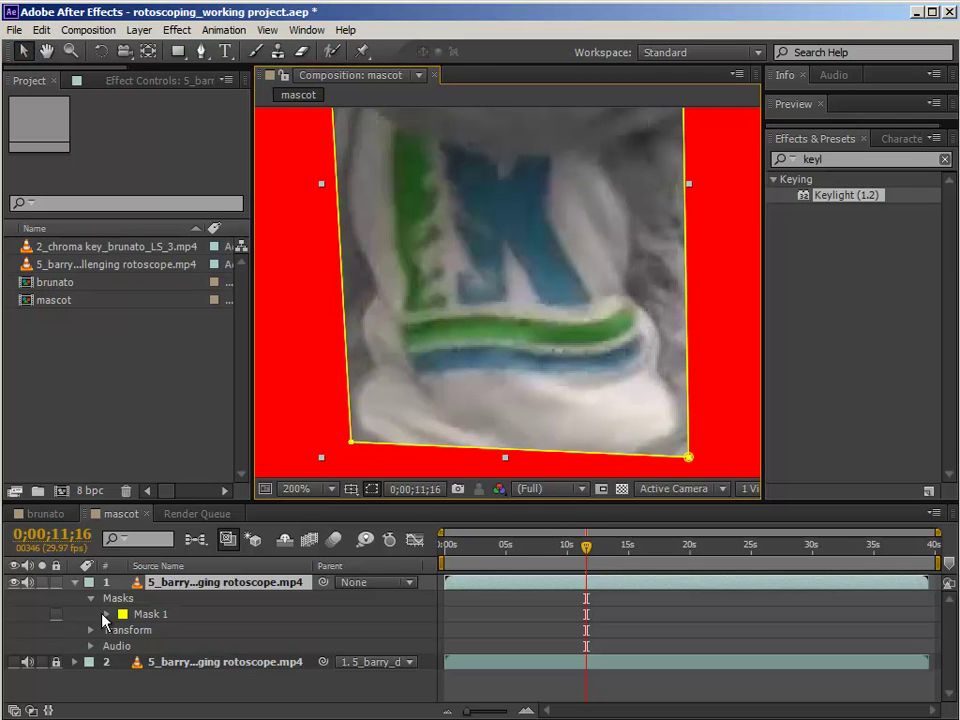
Move the two lower corners of the shirt mask inward and up, close beneath the blue stripe.
left_click(350, 441)
left_click_drag(352, 442, 366, 413)
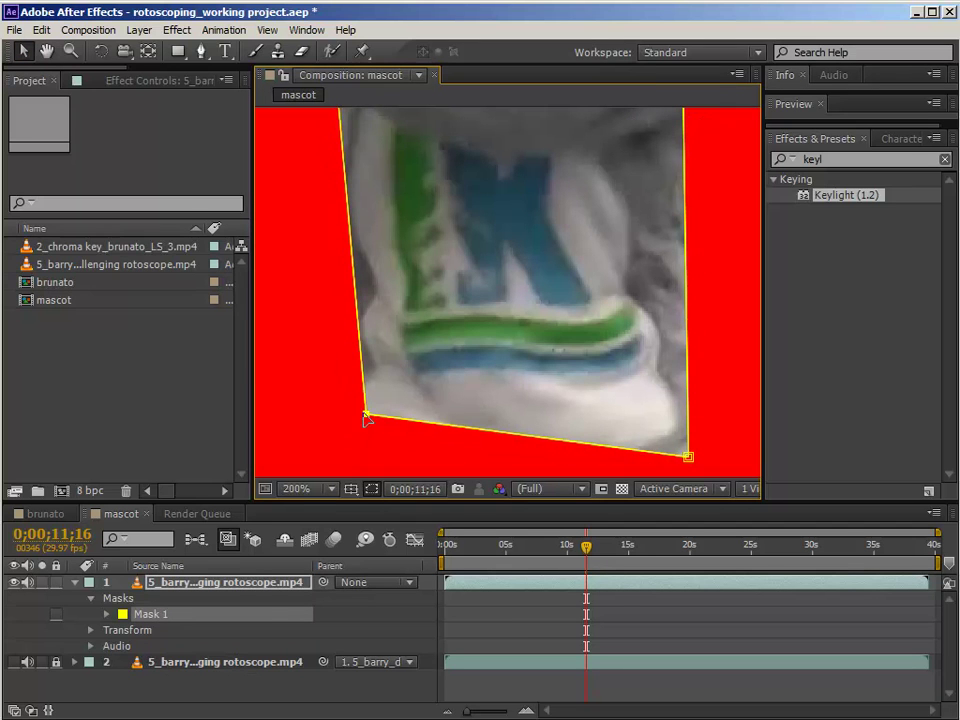
left_click_drag(688, 457, 672, 398)
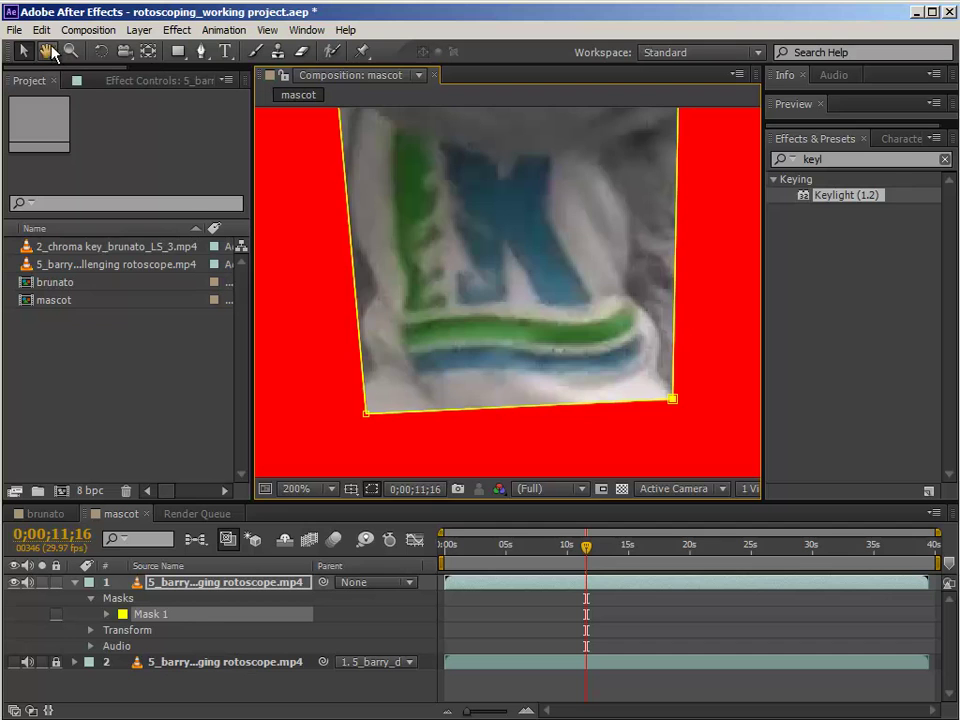
Pull the two upper corners of the shirt mask down and inward, cropping away the area above the mascot's chest.
left_click(50, 49)
left_click_drag(529, 340, 565, 473)
left_click_drag(546, 286, 481, 413)
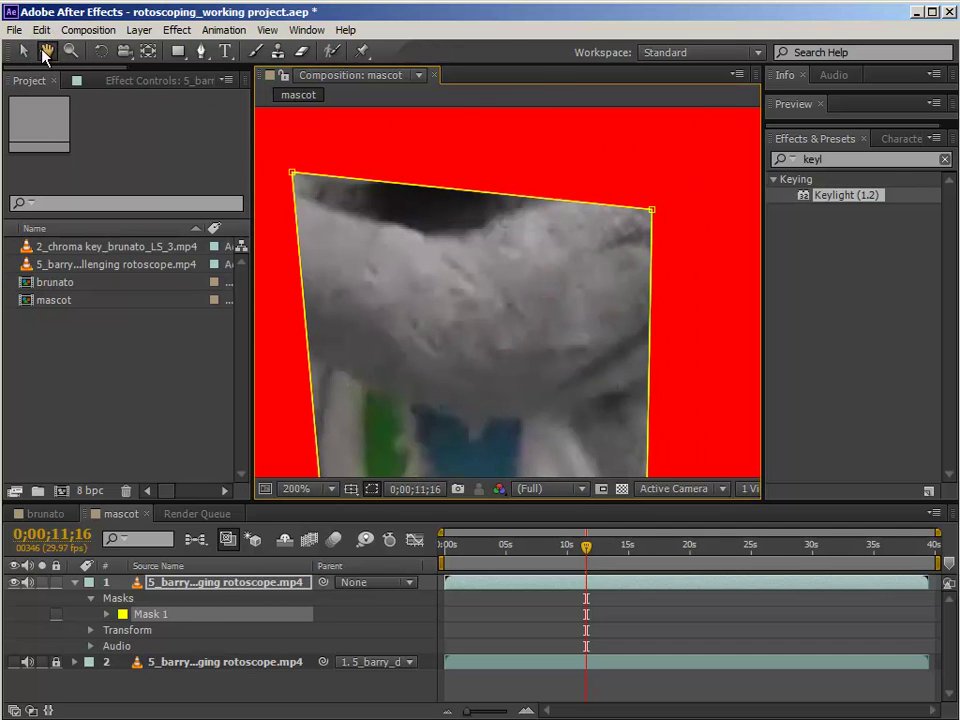
key("v")
left_click_drag(292, 172, 325, 284)
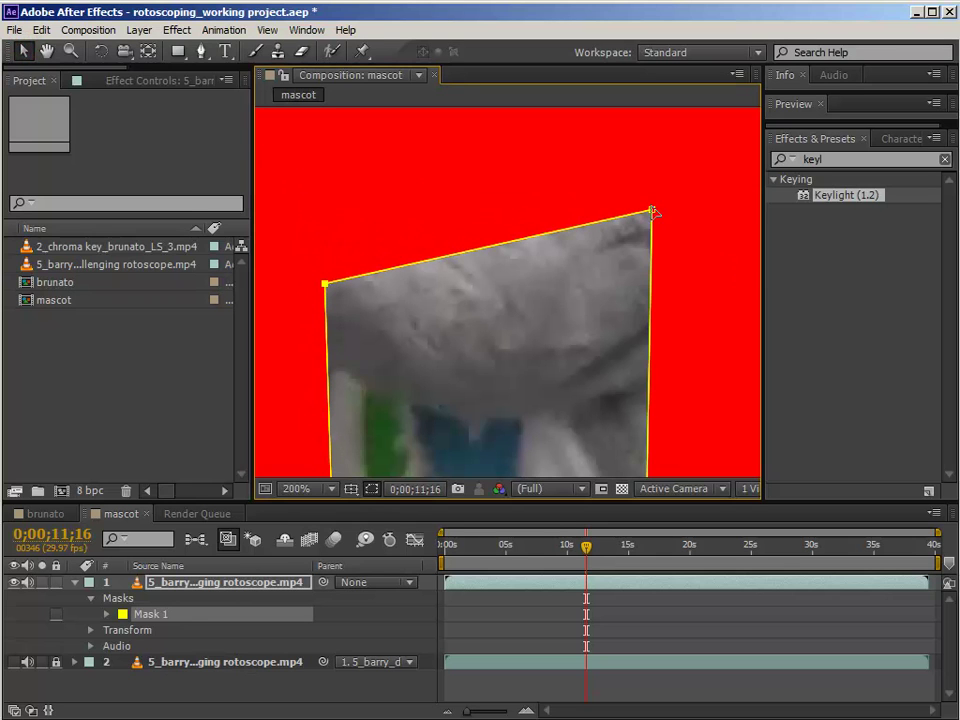
left_click_drag(651, 212, 612, 285)
Compare the tightened shirt mask with the lower mascot layer by showing that layer briefly and hiding it again.
left_click(45, 52)
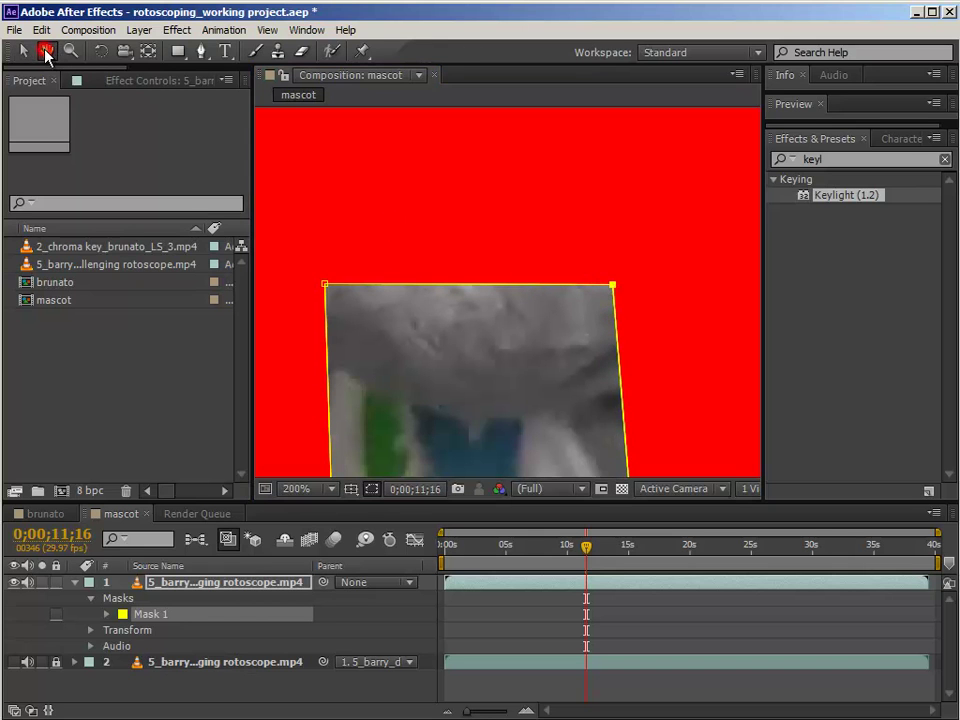
left_click_drag(529, 429, 569, 248)
left_click_drag(582, 374, 584, 301)
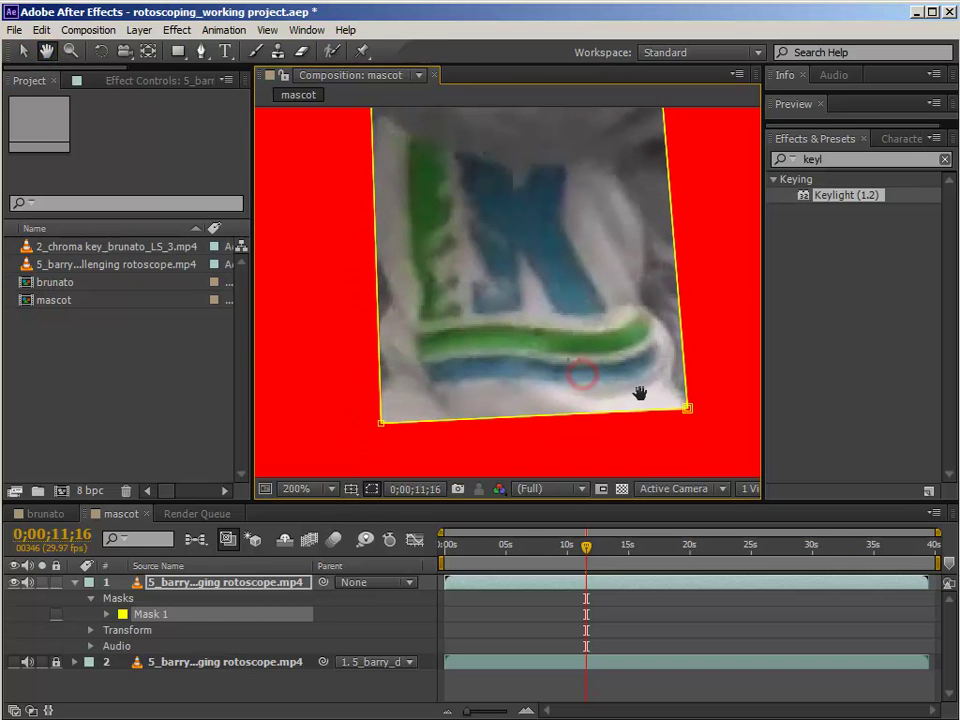
left_click(582, 372)
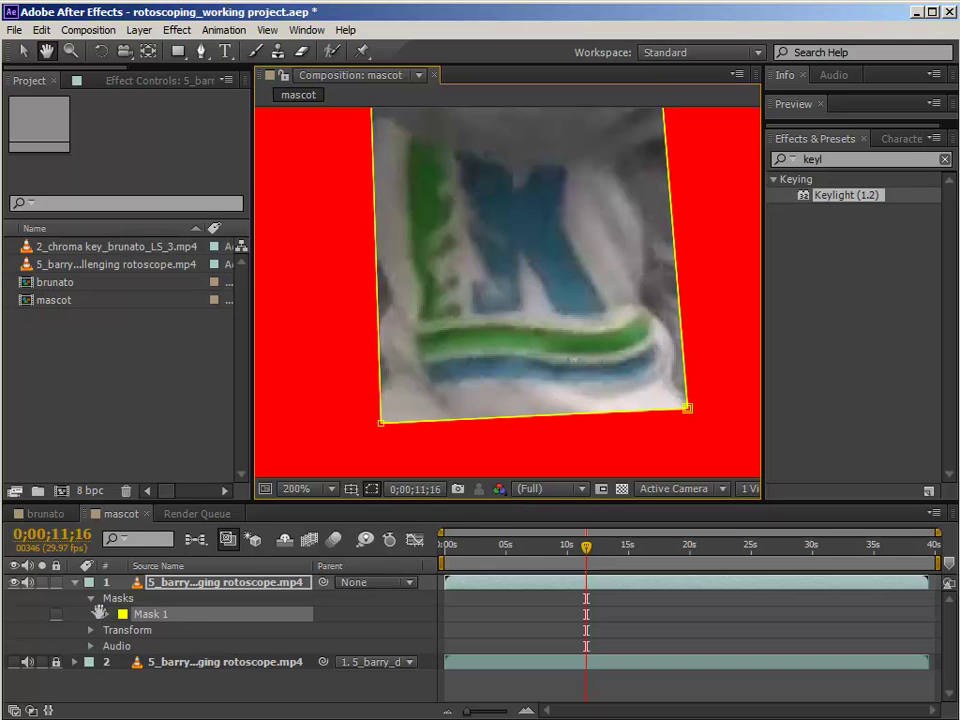
left_click(21, 52)
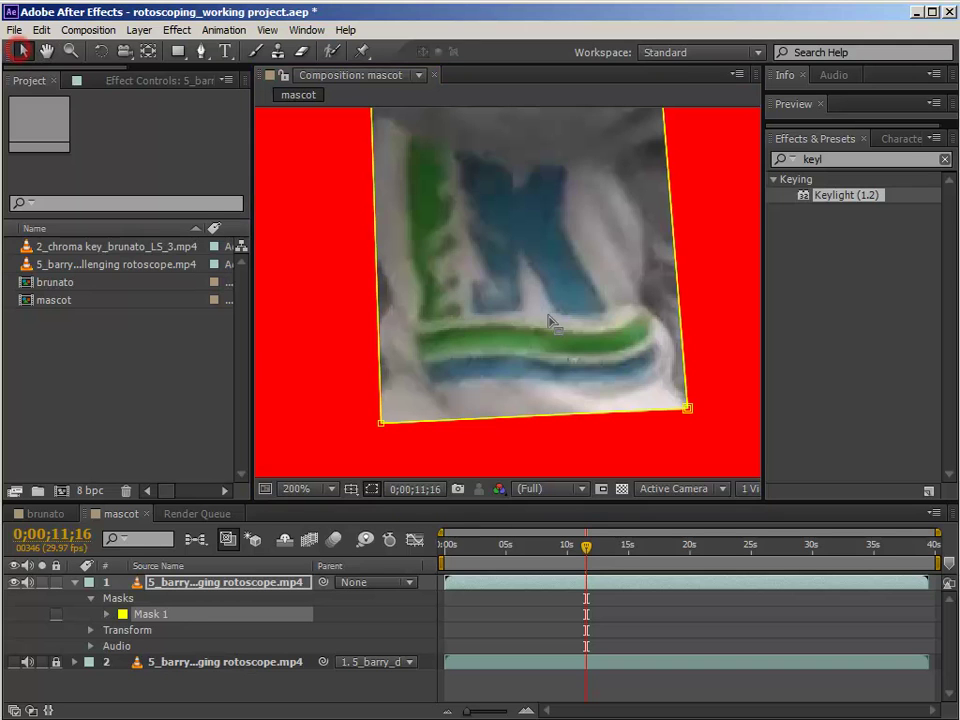
left_click(14, 662)
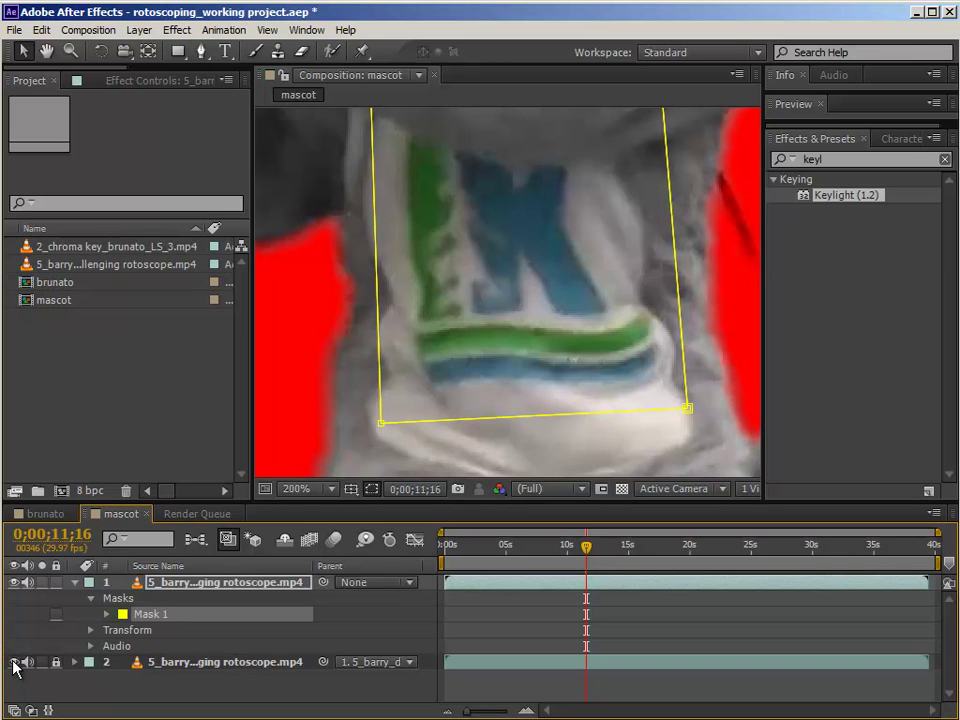
left_click(14, 662)
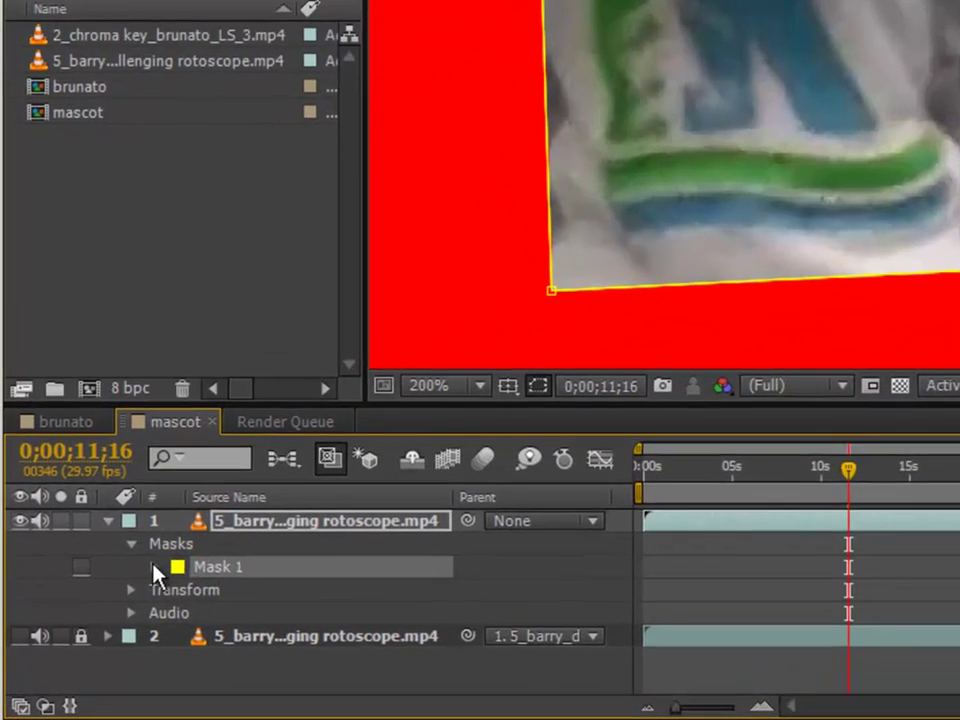
Expand Mask 1 of the upper layer and turn on keyframing for its Mask Path at 0;00;11;16.
left_click(107, 614)
left_click(280, 582)
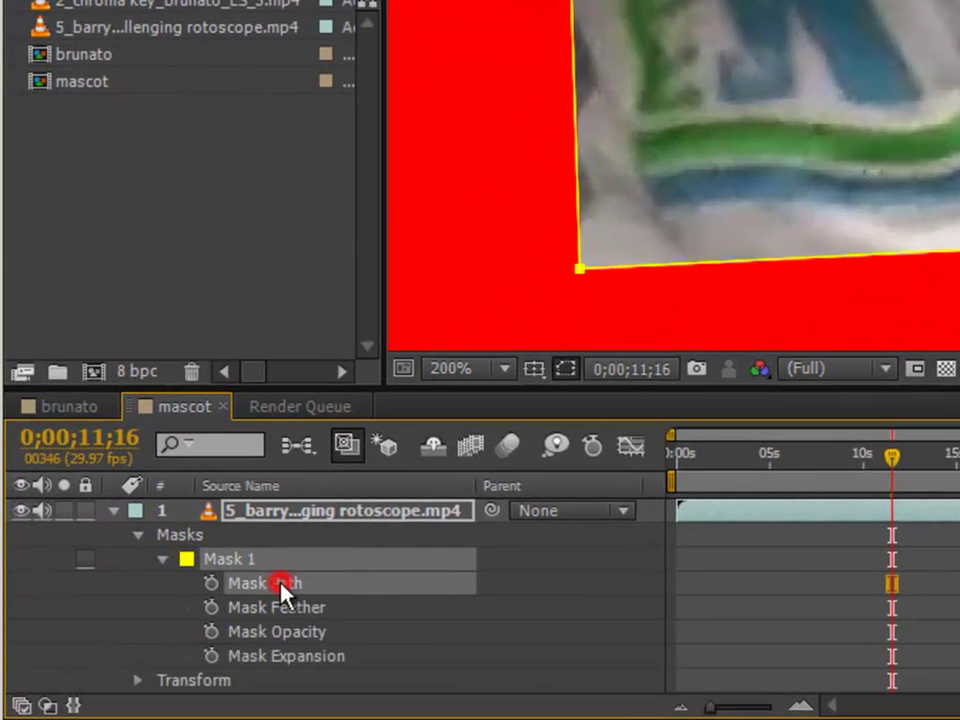
left_click(252, 608)
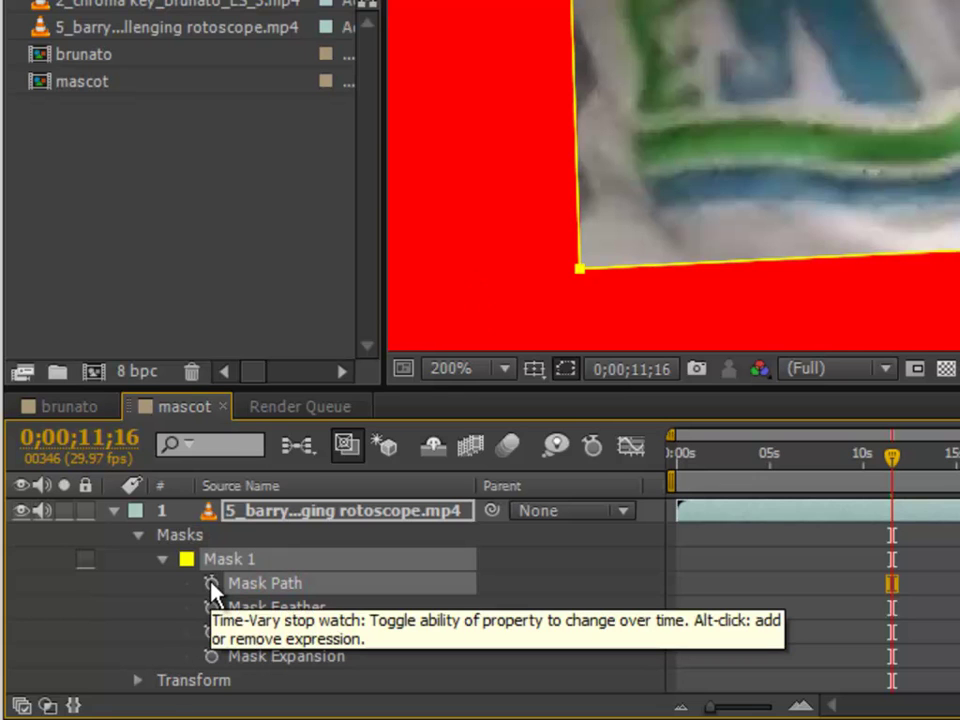
left_click(211, 583)
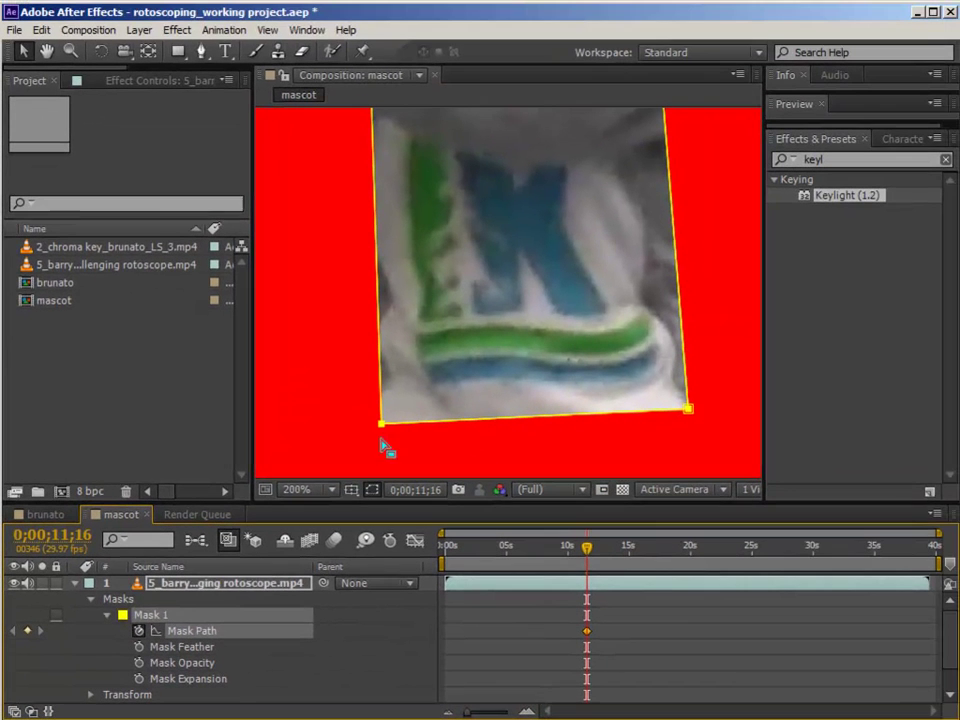
Bring the two upper corners of Mask 1 further down and inward, closer to the shirt logo, at 0;00;11;16.
left_click(630, 293)
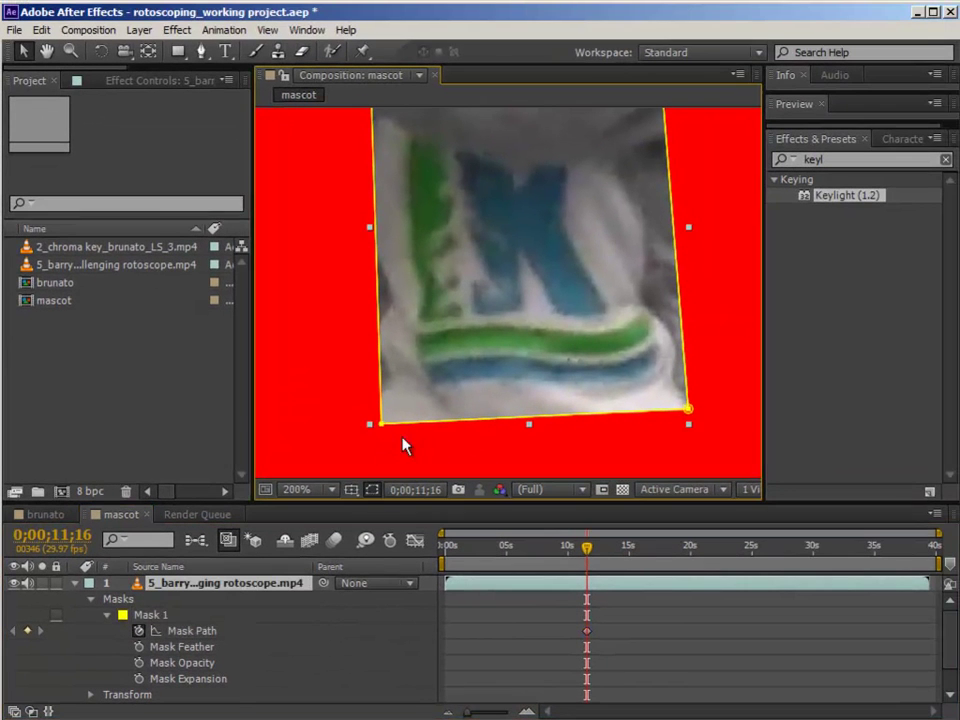
left_click(47, 51)
left_click_drag(538, 242, 536, 332)
left_click(18, 51)
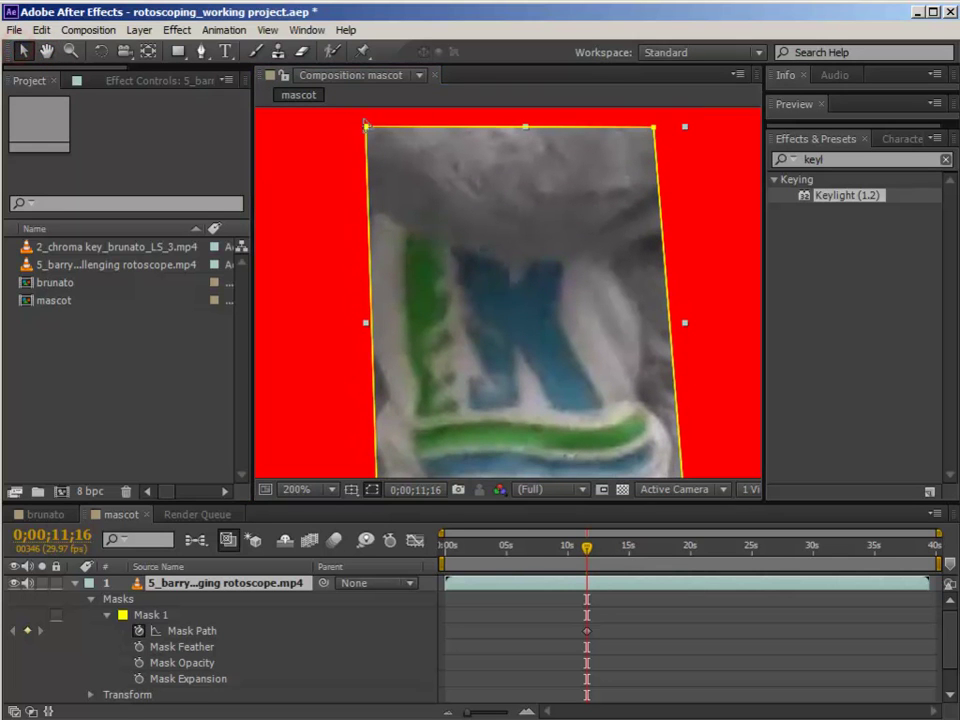
left_click(353, 132)
left_click(368, 128)
left_click_drag(366, 127, 377, 183)
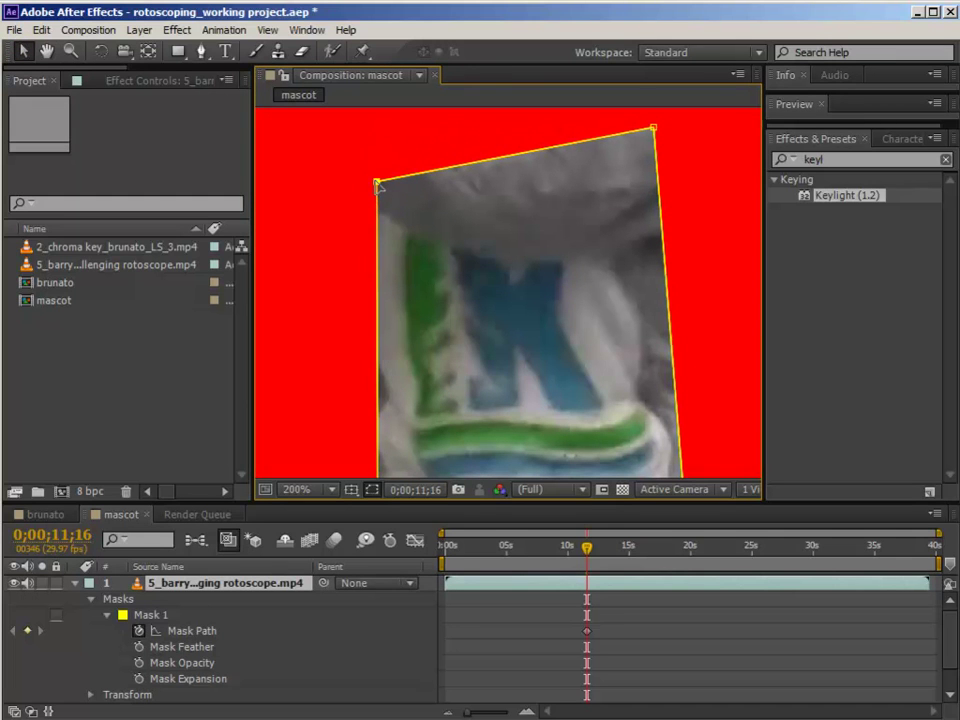
left_click_drag(656, 129, 639, 178)
Magnify the timeline, go to 0;00;11;29 and move the two lower corners of Mask 1 to follow the shirt.
left_click(47, 51)
mouse_move(461, 311)
left_mouse_down()
mouse_move(441, 270)
mouse_move(470, 308)
left_mouse_up()
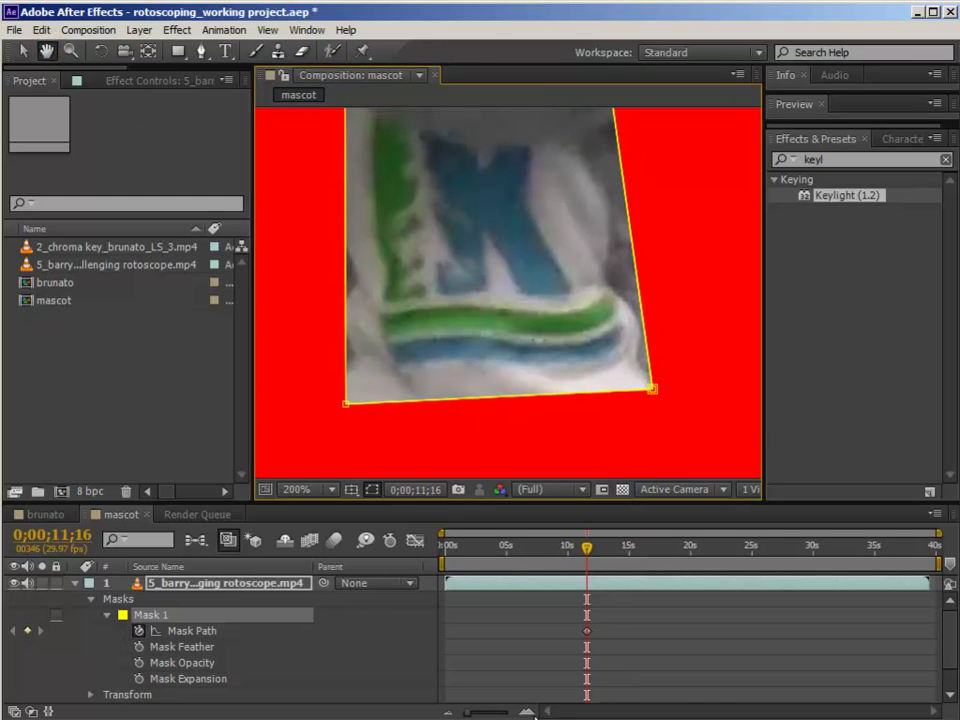
left_click_drag(470, 713, 496, 713)
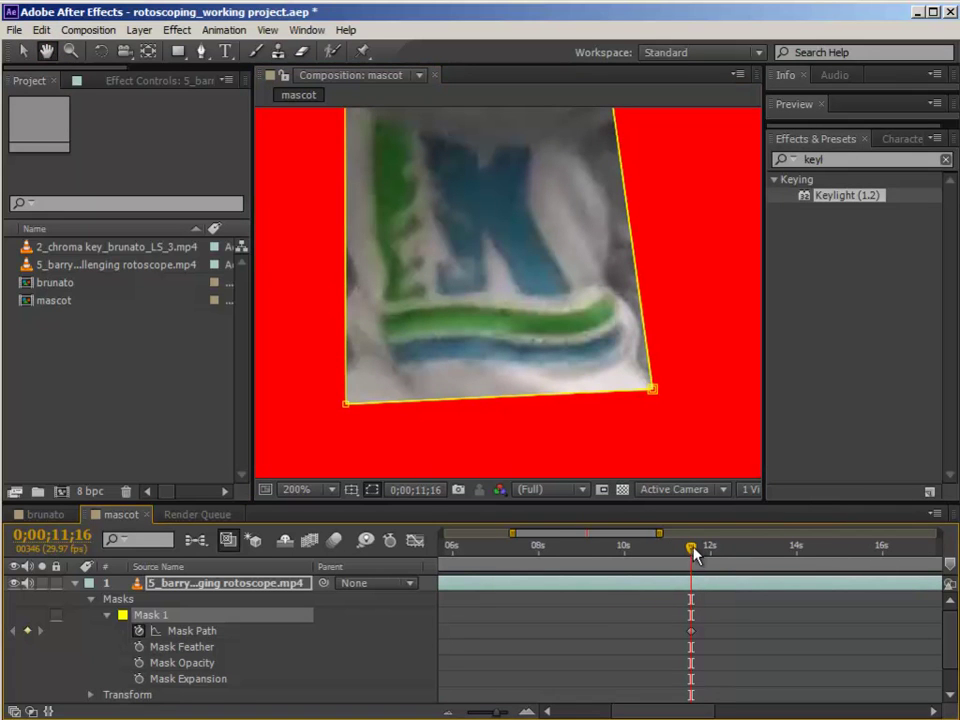
left_click_drag(692, 548, 696, 547)
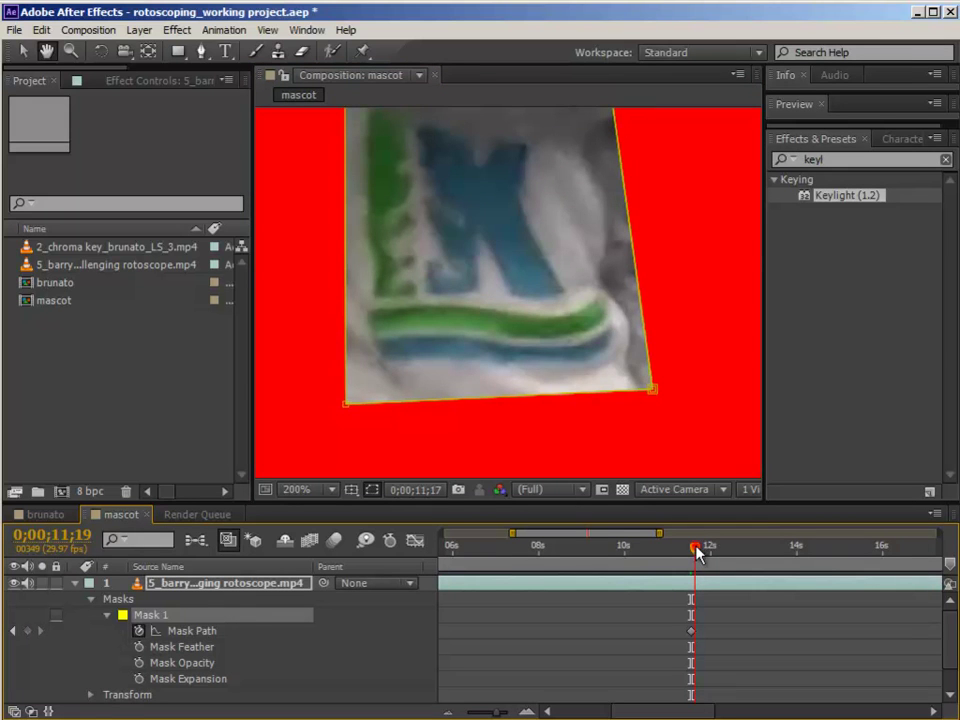
left_click_drag(714, 555, 711, 556)
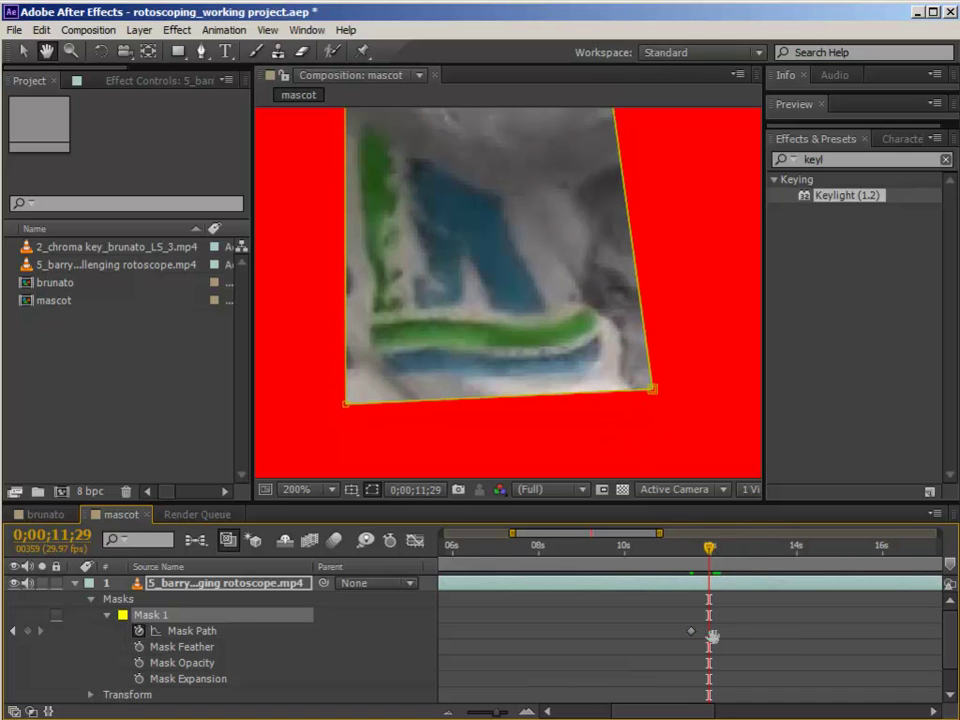
left_click(23, 53)
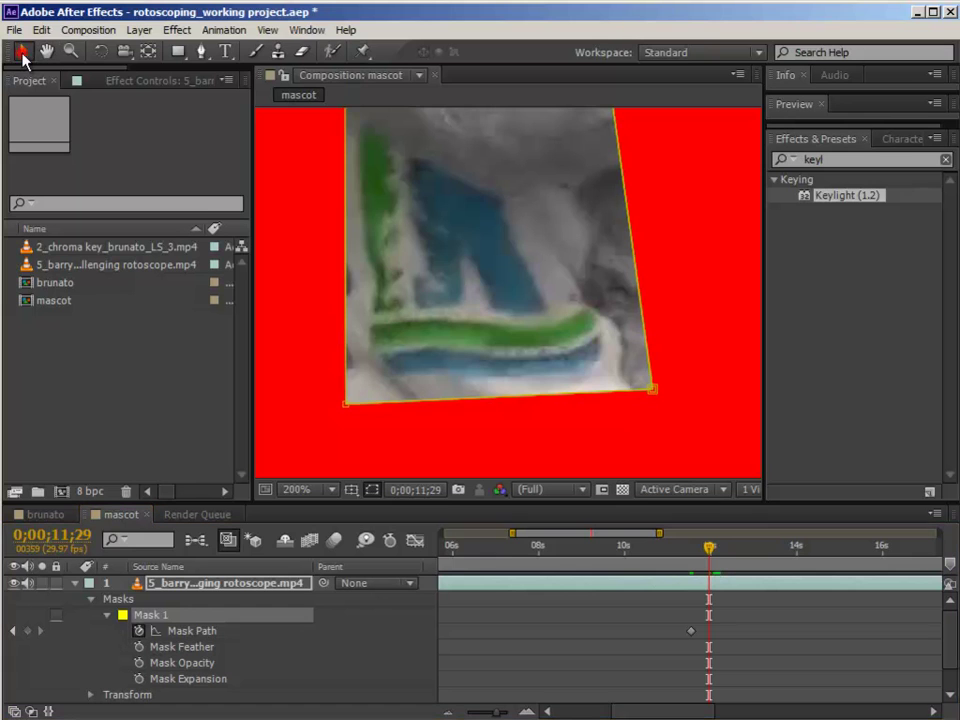
left_click(654, 395)
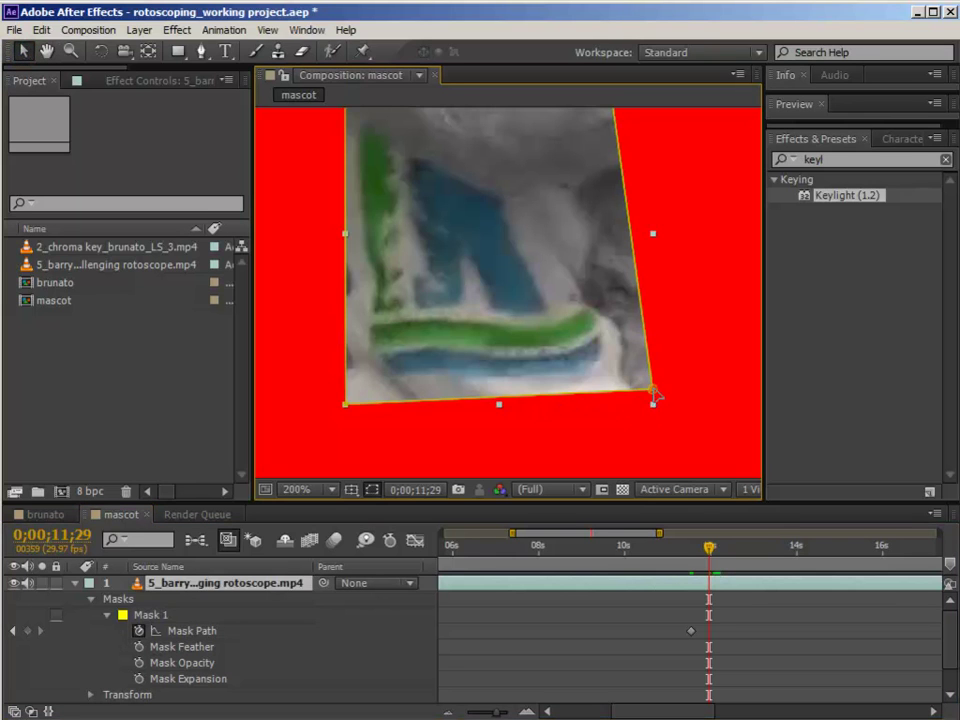
left_click(653, 390)
left_click_drag(653, 392, 640, 407)
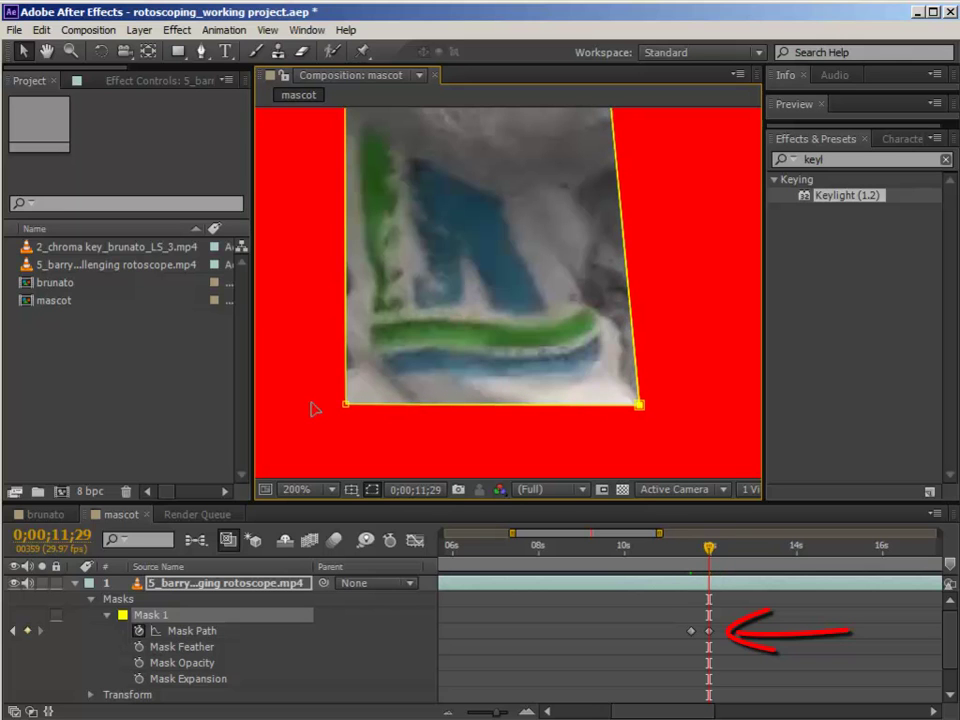
left_click_drag(346, 404, 349, 402)
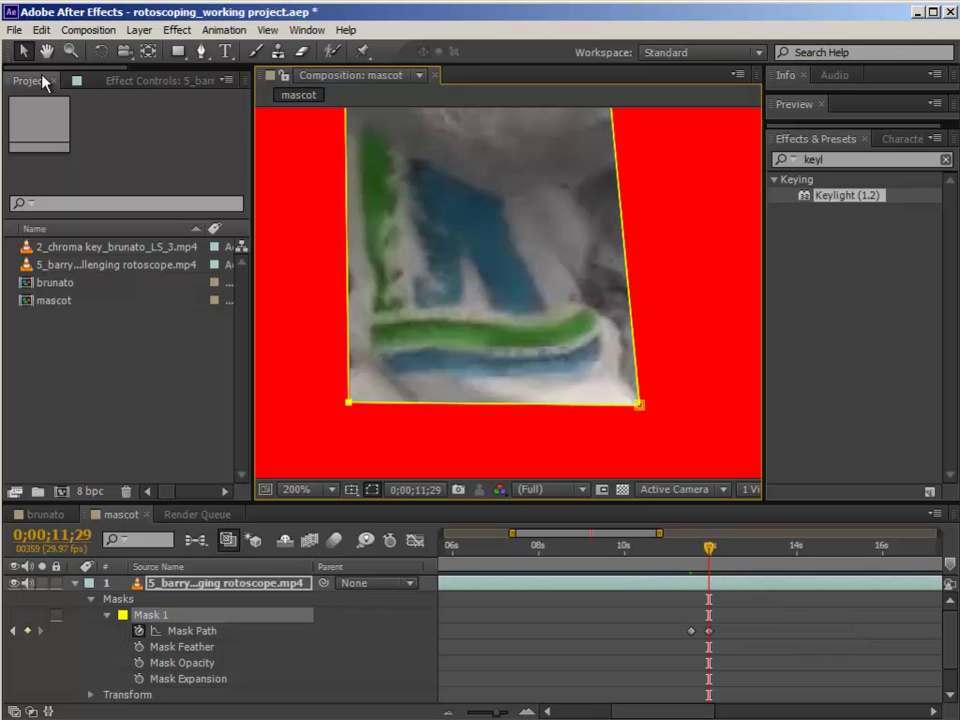
Shift the two upper corners of Mask 1 slightly down and towards the logo's new position at 0;00;11;29.
left_click(47, 52)
left_click_drag(518, 179, 510, 305)
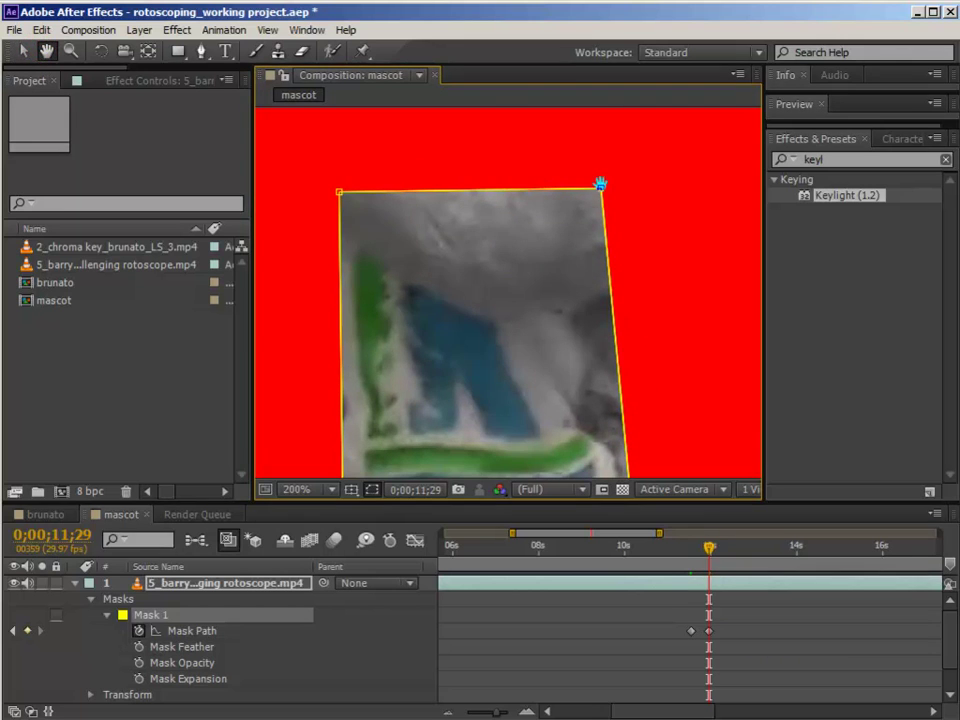
left_click(22, 50)
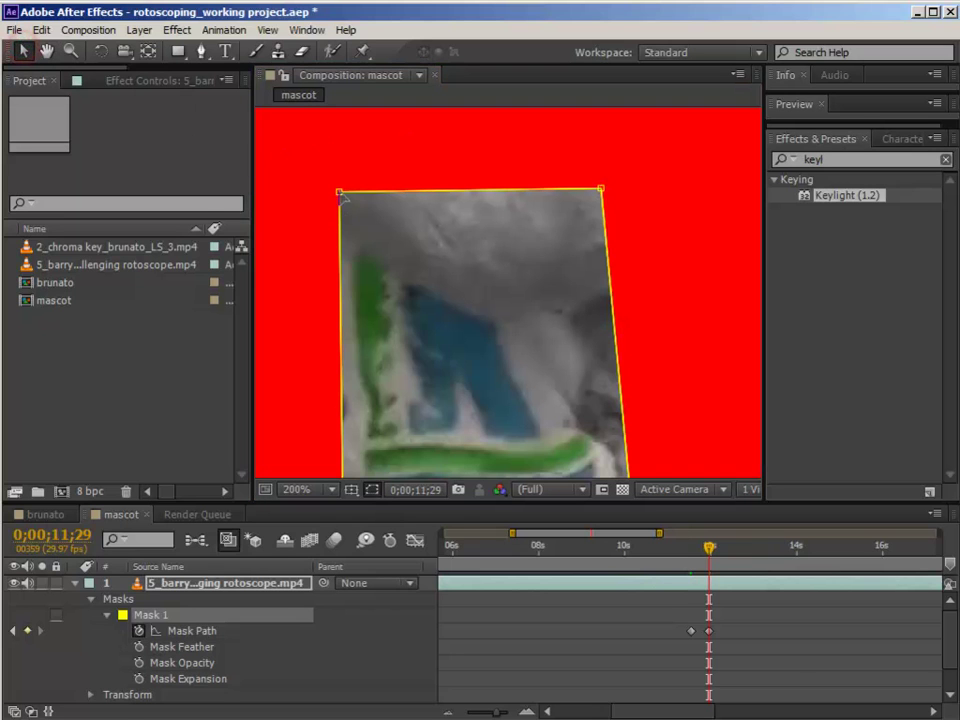
left_click_drag(341, 193, 334, 201)
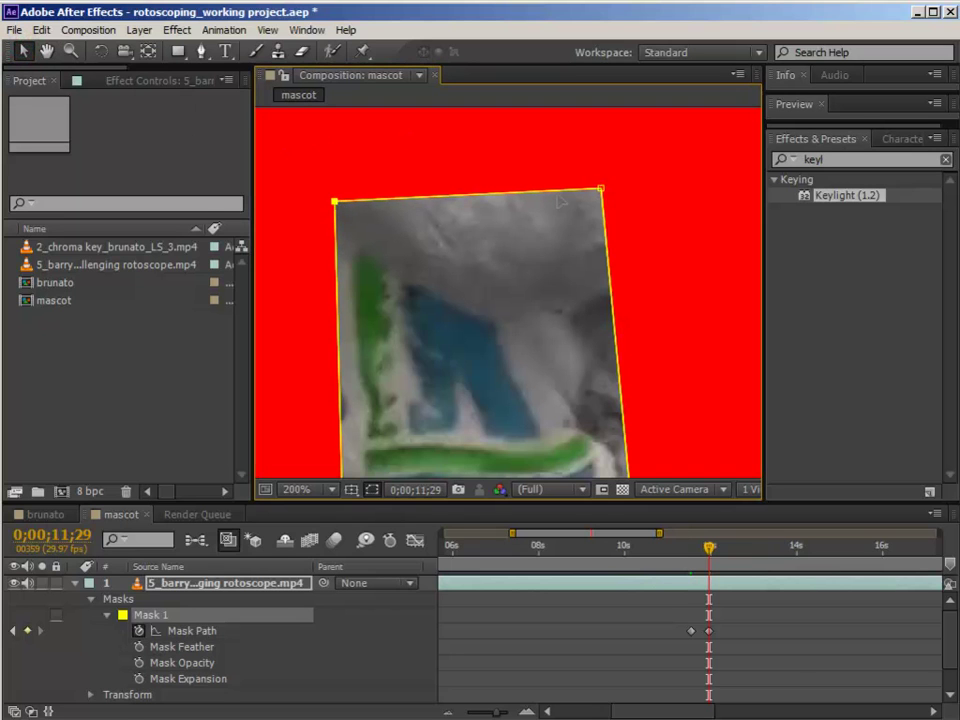
left_click_drag(600, 189, 587, 197)
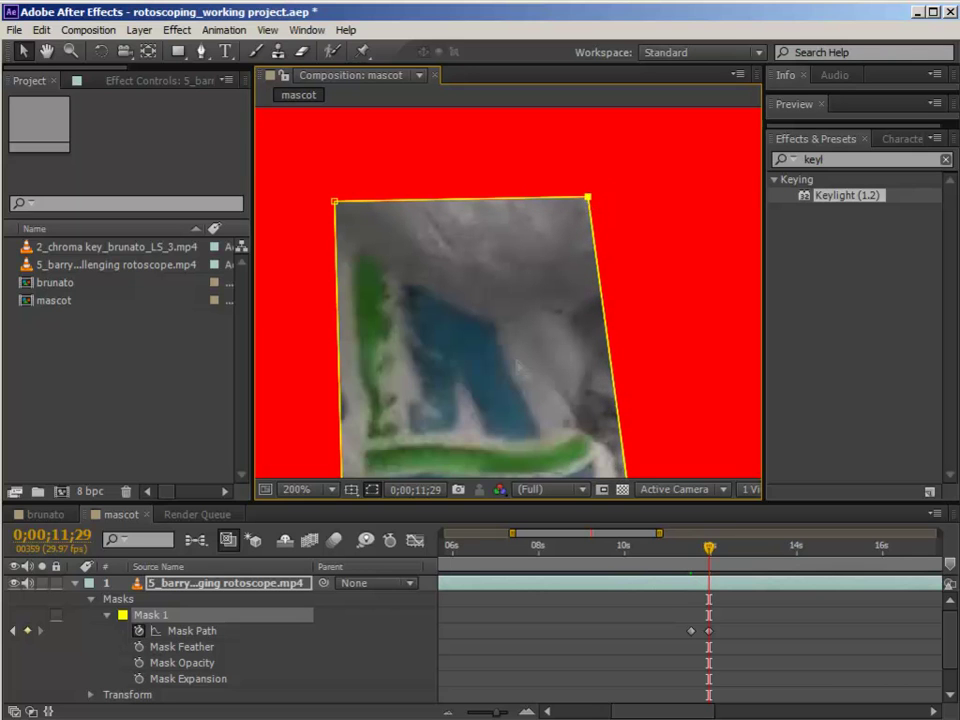
View the adjusted shirt mask as a whole and zoom the mascot composition out to 25%.
left_click(47, 51)
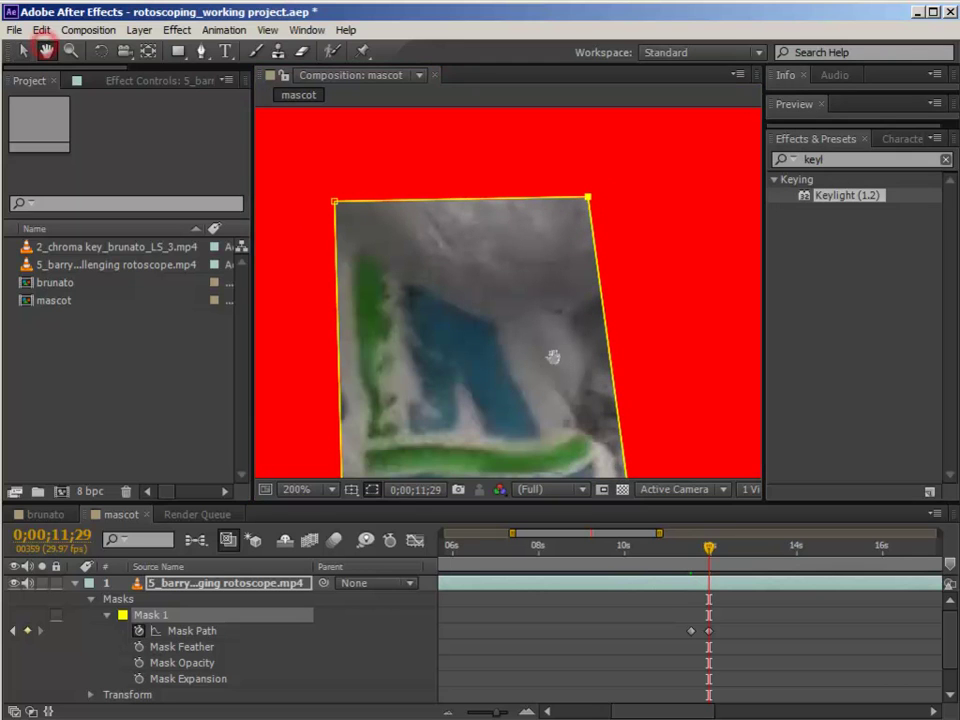
left_click_drag(546, 373, 548, 276)
left_click_drag(566, 372, 601, 394)
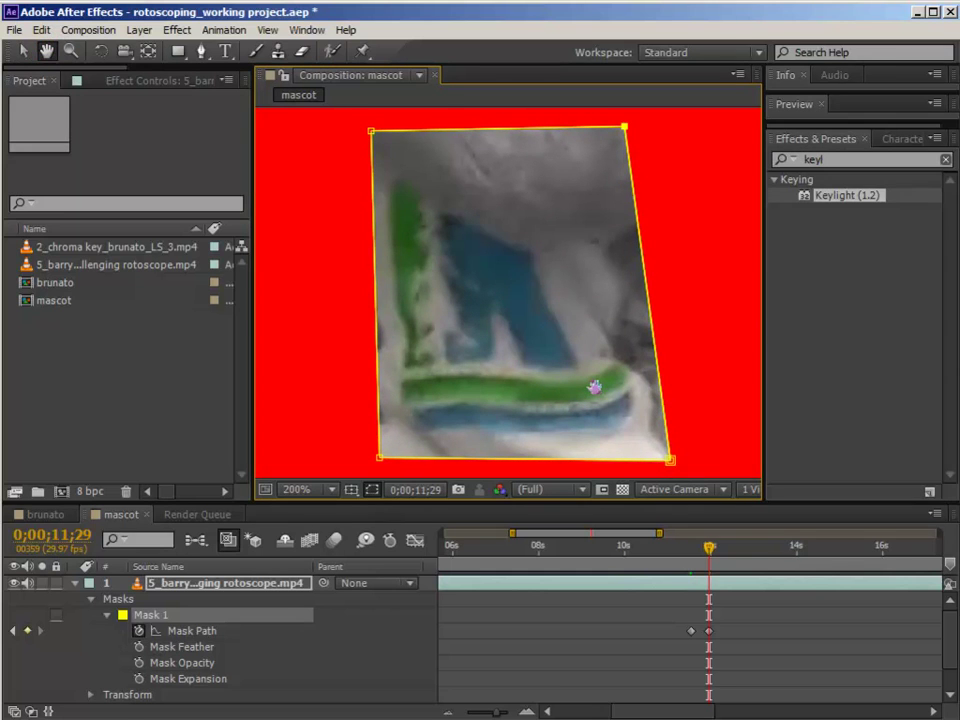
key("comma")
key("comma")
key("comma")
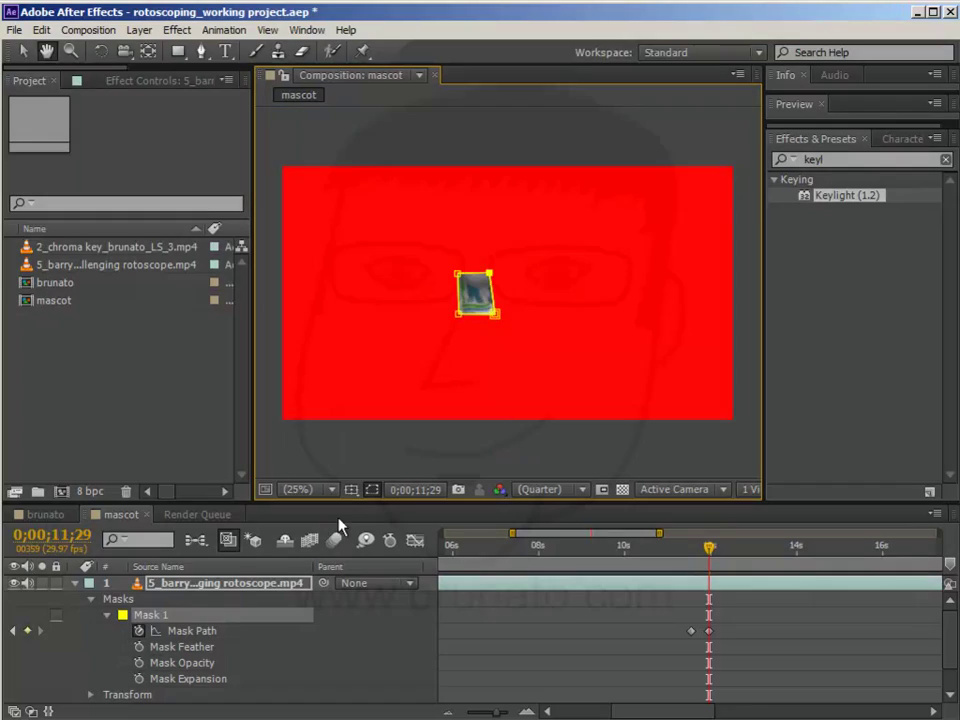